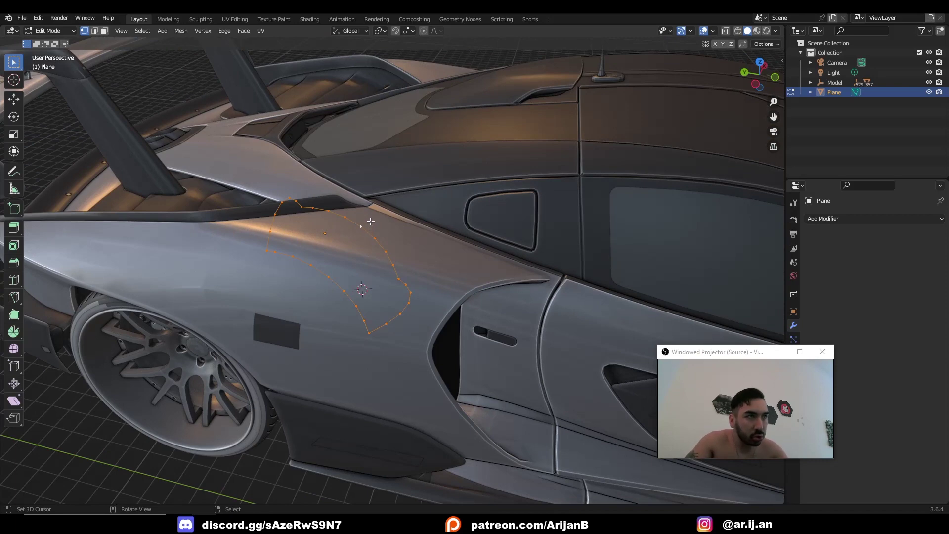
Grid-fill the selected boundary loop above the rear fender with a span of 8.
{"action": "left_click", "coordinate": [245, 31]}
{"action": "left_click", "coordinate": [277, 141]}
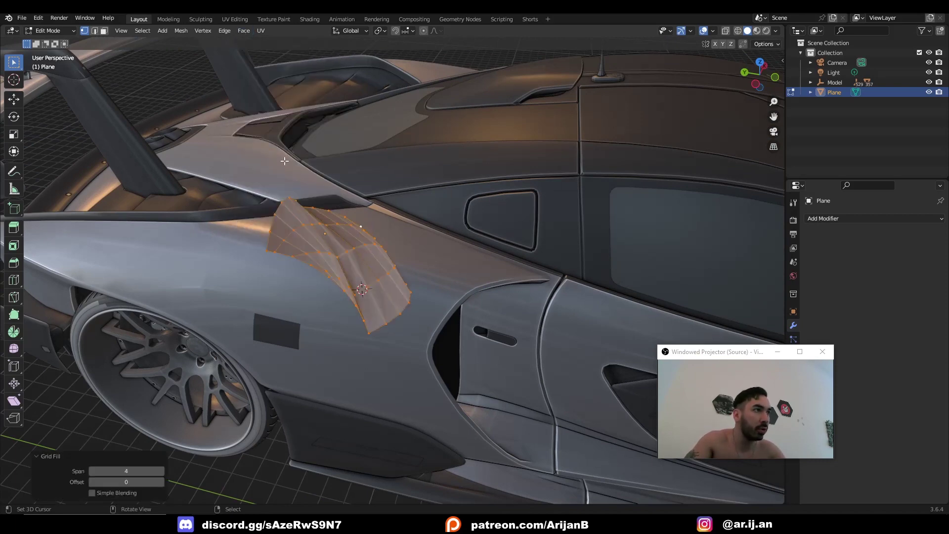
{"action": "middle_click_drag", "start_coordinate": [277, 144], "coordinate": [317, 148]}
{"action": "left_click", "coordinate": [161, 471]}
{"action": "left_click", "coordinate": [161, 471]}
{"action": "left_click", "coordinate": [160, 471]}
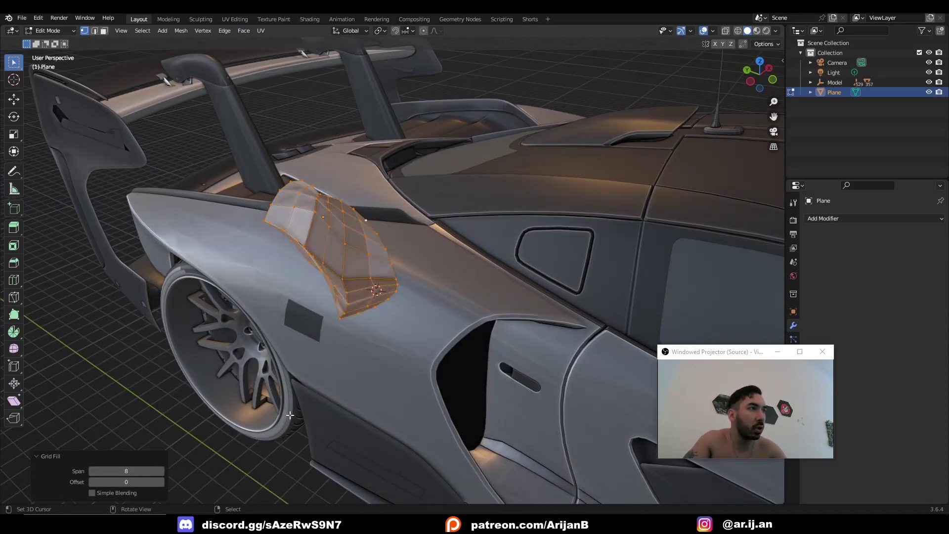
Increase the grid fill offset step by step past 6 to rotate the direction of the grid's faces.
{"action": "left_click", "coordinate": [162, 482]}
{"action": "left_click", "coordinate": [161, 482]}
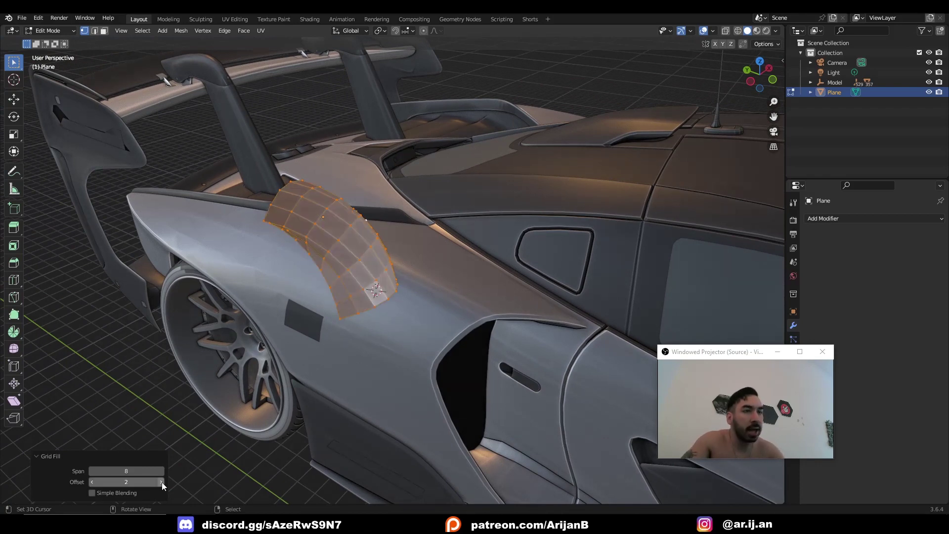
{"action": "left_click", "coordinate": [161, 482]}
{"action": "left_click", "coordinate": [162, 482]}
{"action": "left_click", "coordinate": [162, 482]}
{"action": "left_click", "coordinate": [162, 483]}
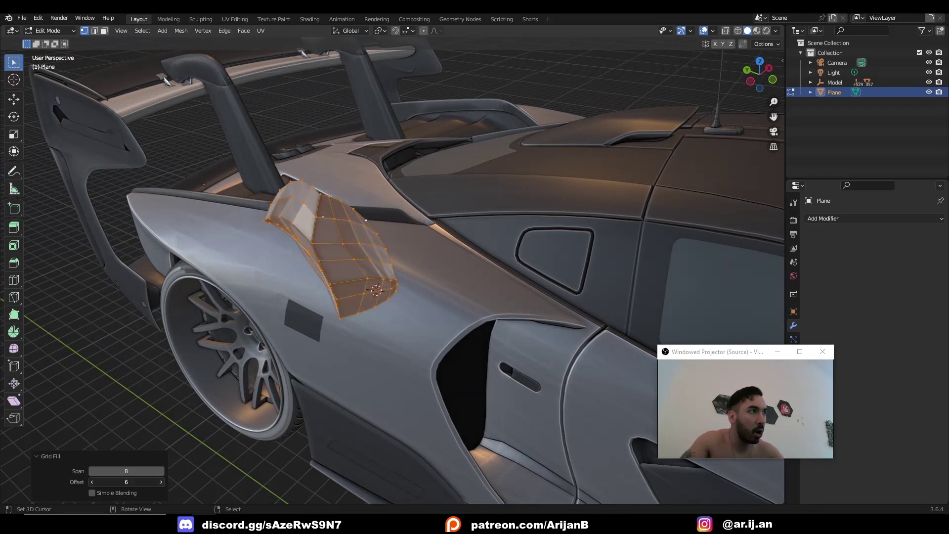
{"action": "left_click", "coordinate": [161, 483]}
{"action": "left_click", "coordinate": [161, 482]}
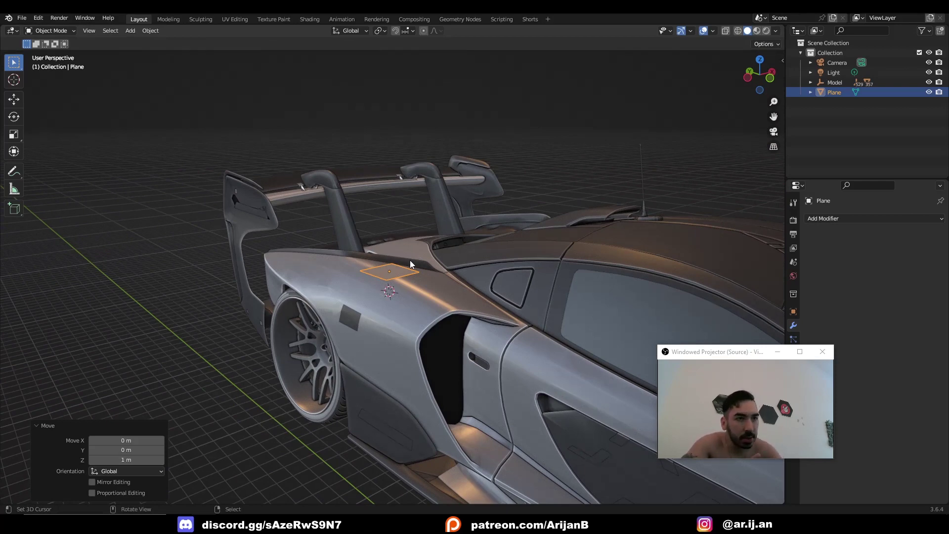
Extrude the flat plane's rear edge upward to form an L-shaped strip above the rear fender.
{"action": "left_click", "coordinate": [407, 262]}
{"action": "middle_click_drag", "start_coordinate": [407, 262], "coordinate": [528, 355]}
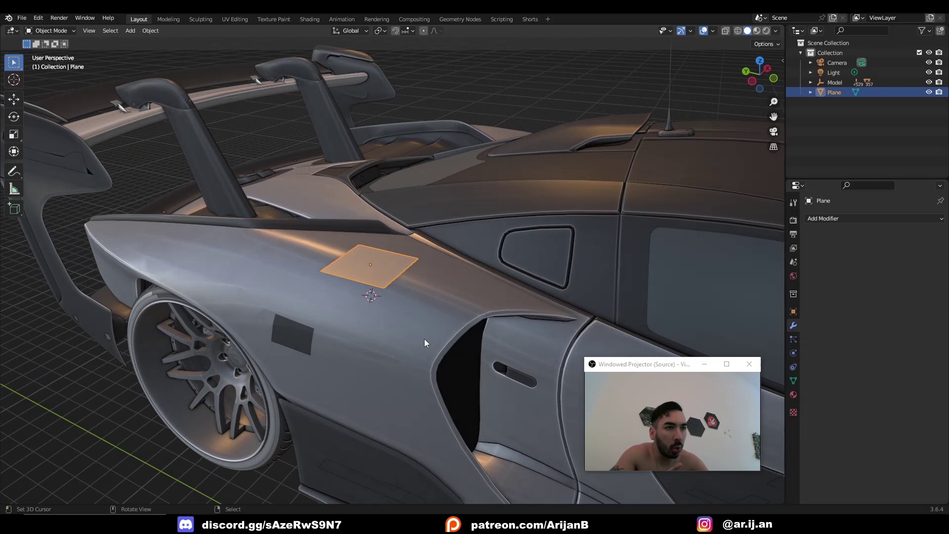
{"action": "key", "text": "Tab"}
{"action": "scroll", "coordinate": [425, 339], "scroll_direction": "up", "scroll_amount": 1}
{"action": "mouse_move", "coordinate": [307, 280]}
{"action": "middle_mouse_down"}
{"action": "mouse_move", "coordinate": [367, 259]}
{"action": "mouse_move", "coordinate": [297, 272]}
{"action": "middle_mouse_up"}
{"action": "key", "text": "e"}
{"action": "left_click", "coordinate": [330, 267]}
{"action": "key", "text": "Tab"}
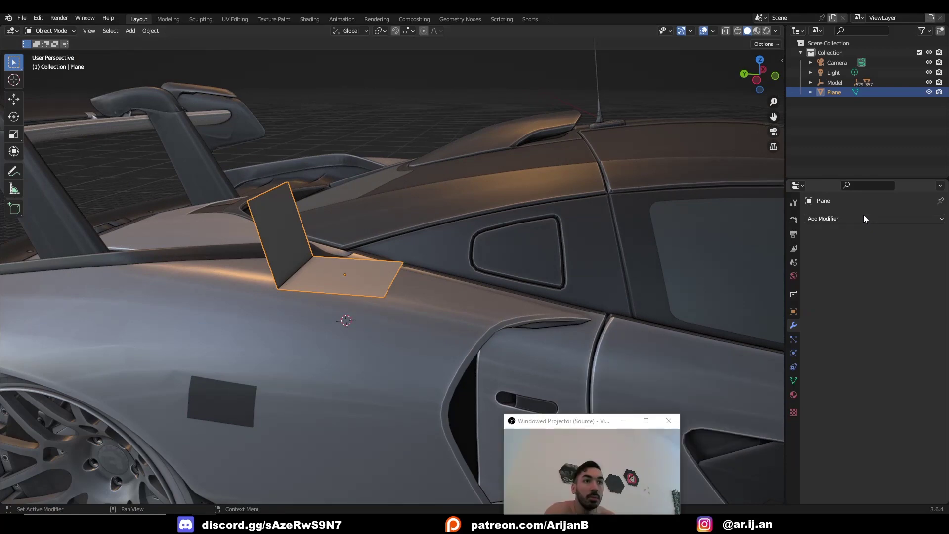
Add a Subdivision Surface modifier to the L-shaped plane and set its viewport level to 3.
{"action": "left_click", "coordinate": [864, 219]}
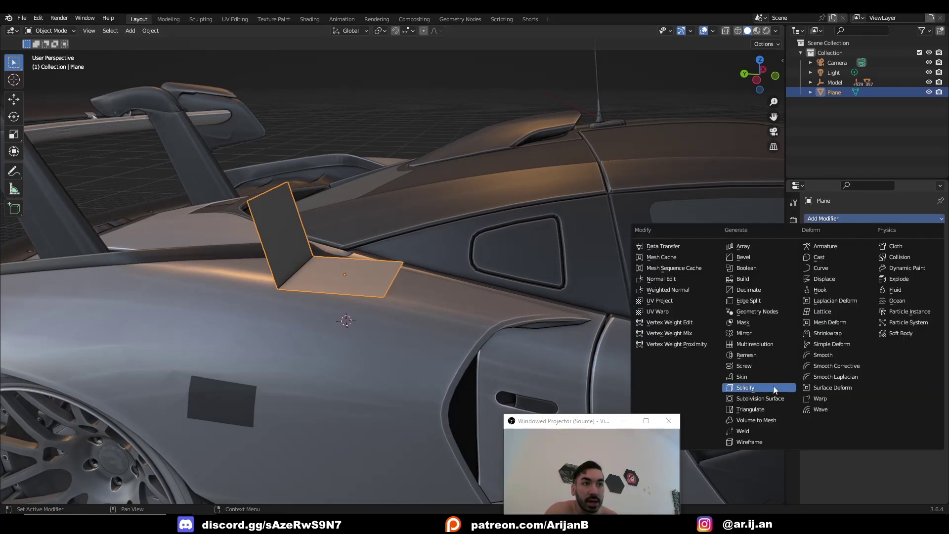
{"action": "left_click", "coordinate": [773, 402]}
{"action": "left_click", "coordinate": [929, 262]}
{"action": "left_click", "coordinate": [928, 263]}
{"action": "left_click", "coordinate": [928, 262]}
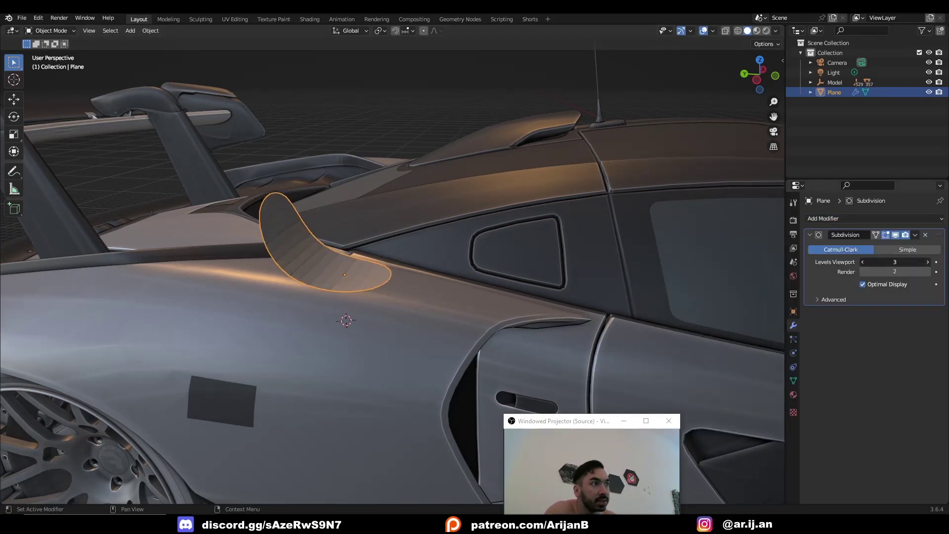
Apply a level 4 subdivision to the unmodified L-shaped plane.
{"action": "middle_click_drag", "start_coordinate": [569, 316], "coordinate": [506, 319]}
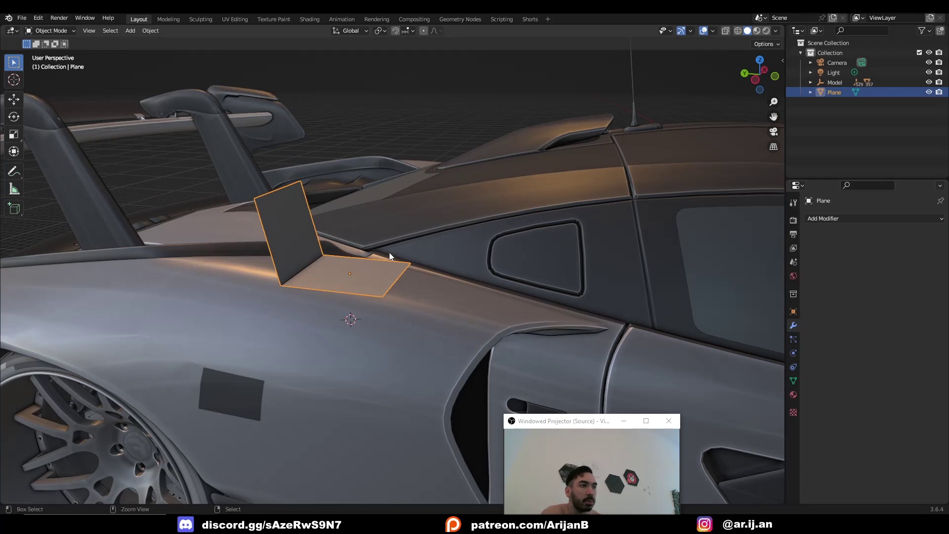
{"action": "key", "text": "ctrl+4"}
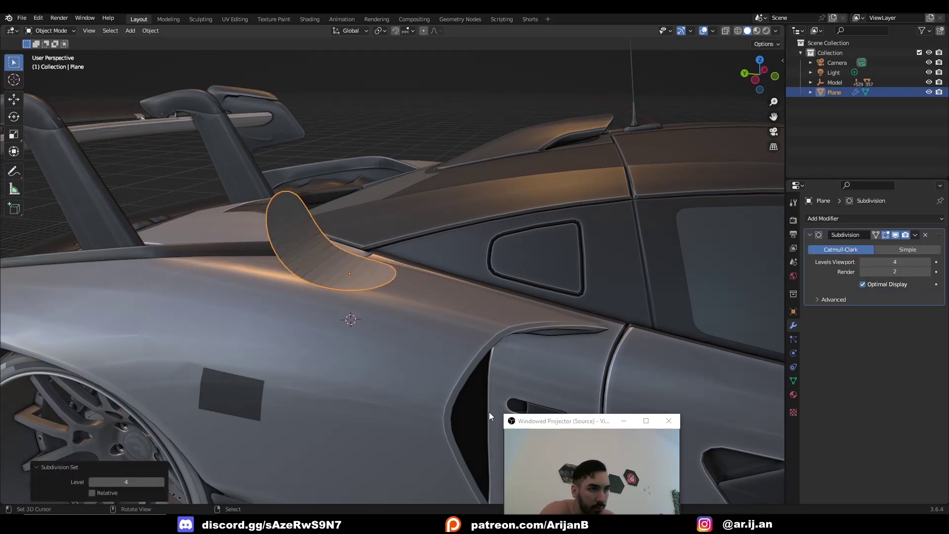
Add a Solidify modifier to the L-shaped plane and increase its thickness.
{"action": "left_click", "coordinate": [825, 220]}
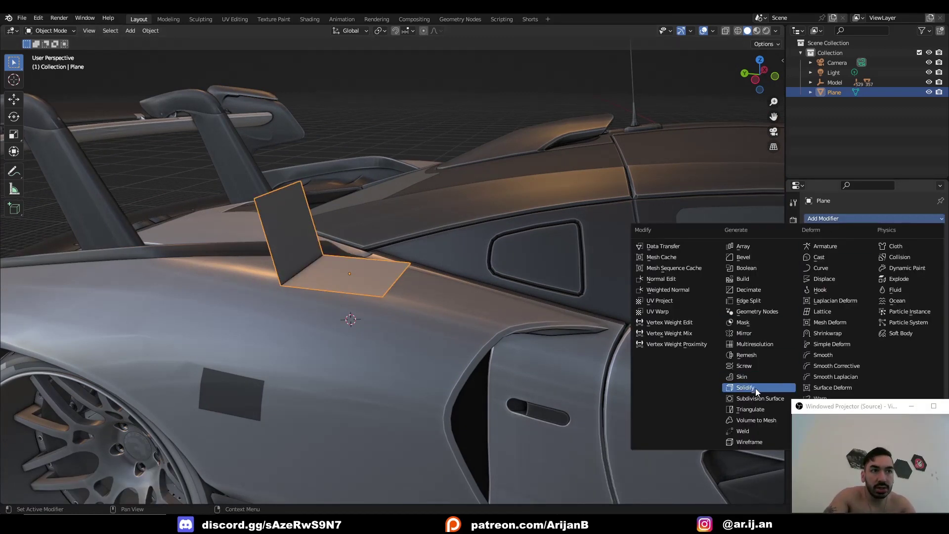
{"action": "left_click", "coordinate": [755, 388]}
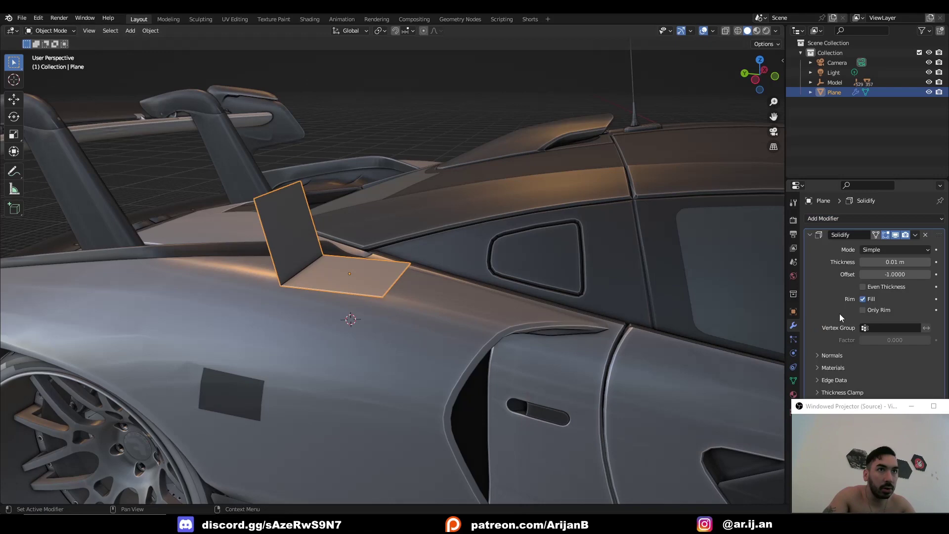
{"action": "left_click_drag", "start_coordinate": [894, 262], "coordinate": [925, 262]}
{"action": "middle_click_drag", "start_coordinate": [234, 321], "coordinate": [431, 338]}
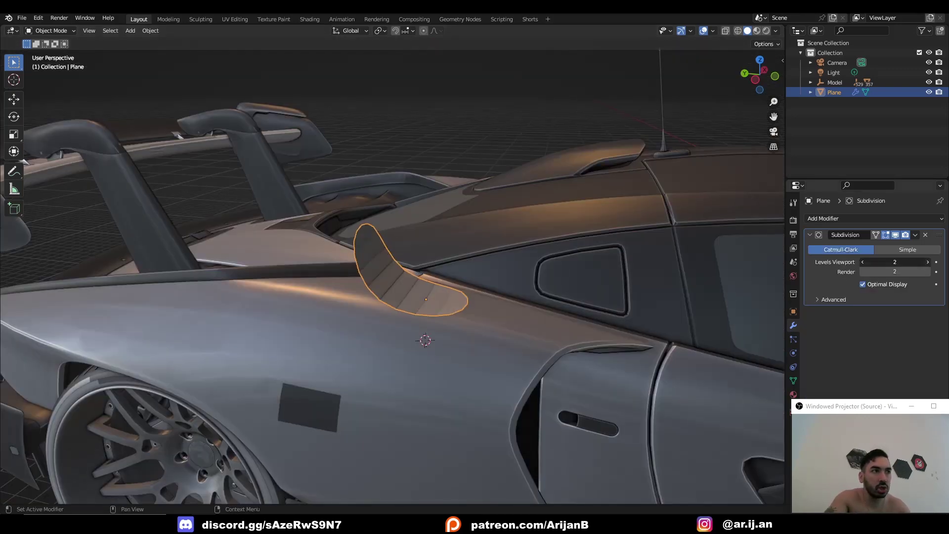
Raise the plane's subdivision viewport level to 3 and extrude its upper edge three times into an arch over the roof.
{"action": "left_click", "coordinate": [927, 262]}
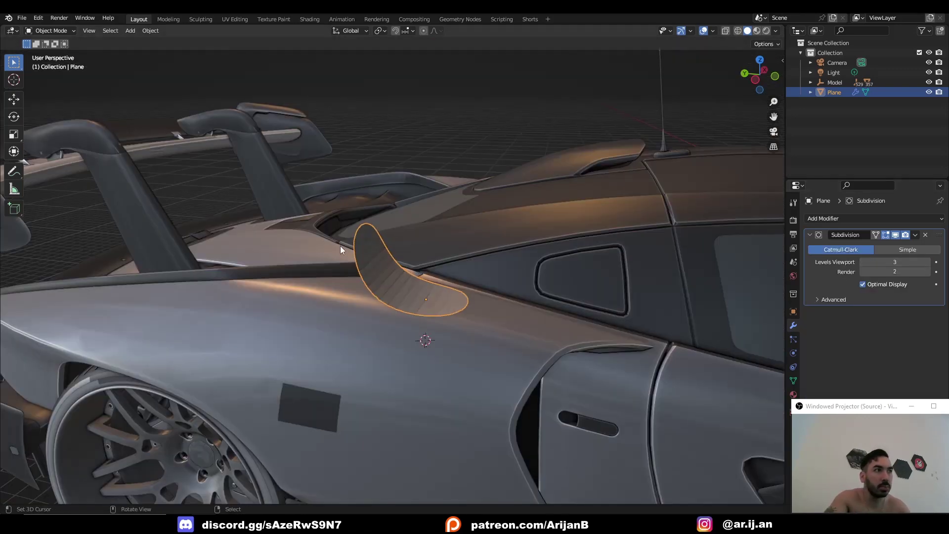
{"action": "key", "text": "Tab"}
{"action": "middle_click_drag", "start_coordinate": [371, 247], "coordinate": [385, 272]}
{"action": "key", "text": "e"}
{"action": "left_click", "coordinate": [415, 247]}
{"action": "middle_click_drag", "start_coordinate": [439, 260], "coordinate": [423, 239]}
{"action": "key", "text": "e"}
{"action": "left_click", "coordinate": [525, 240]}
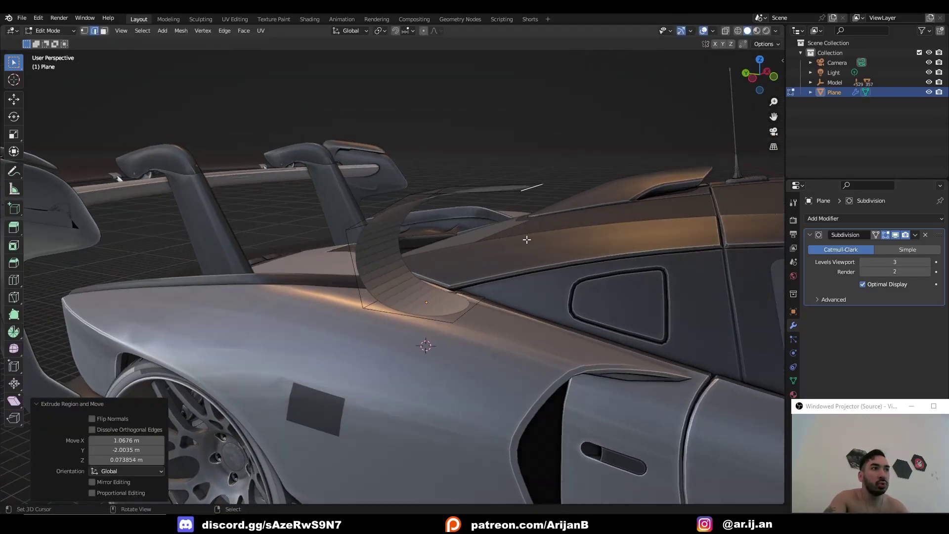
{"action": "middle_click_drag", "start_coordinate": [455, 169], "coordinate": [487, 188]}
{"action": "key", "text": "e"}
{"action": "left_click", "coordinate": [553, 241]}
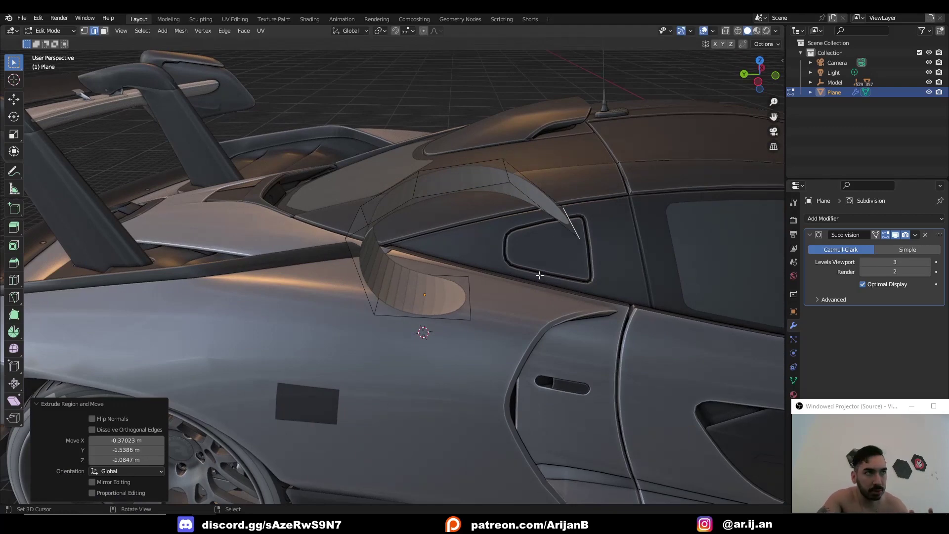
{"action": "middle_click_drag", "start_coordinate": [539, 275], "coordinate": [402, 261]}
{"action": "middle_click_drag", "start_coordinate": [512, 172], "coordinate": [445, 206]}
Extrude the solidified L-shaped plane's upper edge through four more segments to form a thick arch.
{"action": "key", "text": "Tab"}
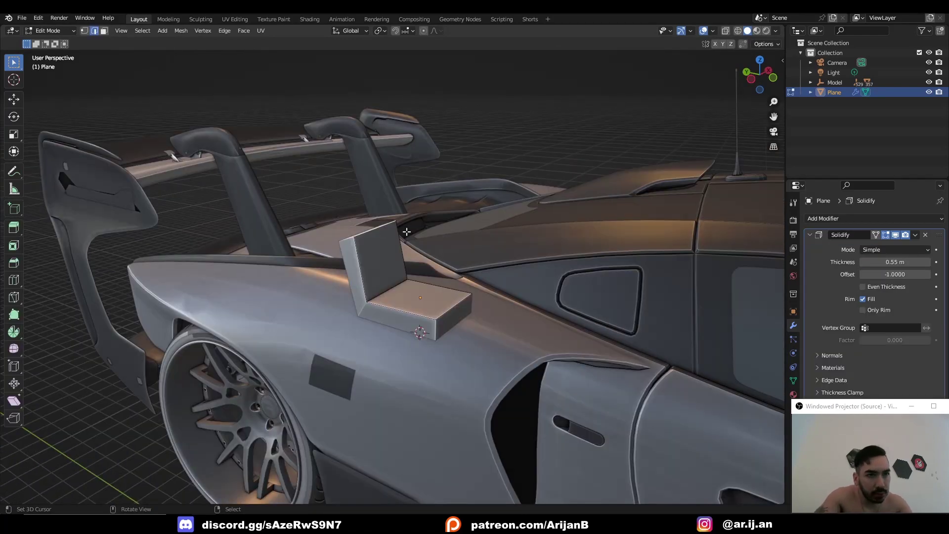
{"action": "middle_click_drag", "start_coordinate": [324, 260], "coordinate": [386, 169]}
{"action": "left_click", "coordinate": [386, 170], "text": "ctrl"}
{"action": "left_click", "coordinate": [438, 155], "text": "ctrl"}
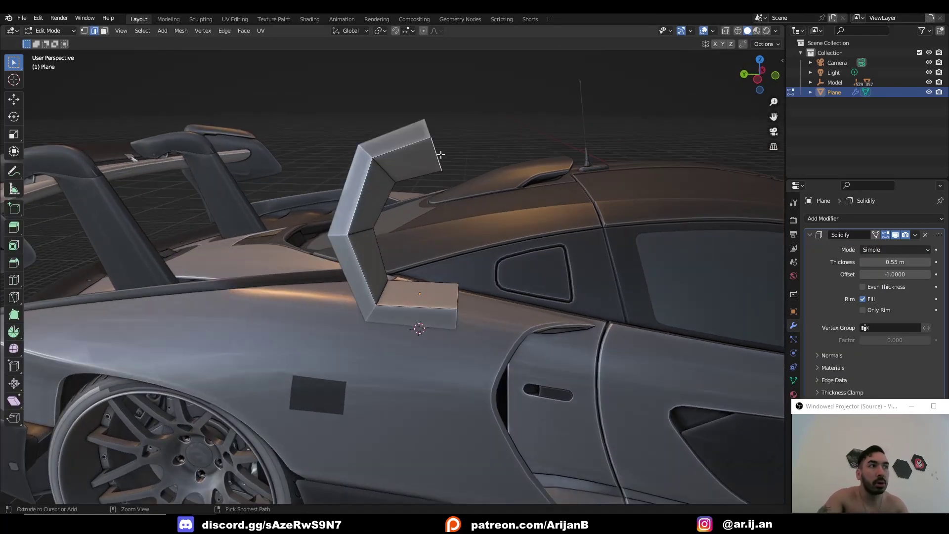
{"action": "left_click", "coordinate": [506, 166], "text": "ctrl"}
{"action": "left_click", "coordinate": [528, 201], "text": "ctrl"}
{"action": "middle_click_drag", "start_coordinate": [540, 216], "coordinate": [494, 338]}
{"action": "key", "text": "Tab"}
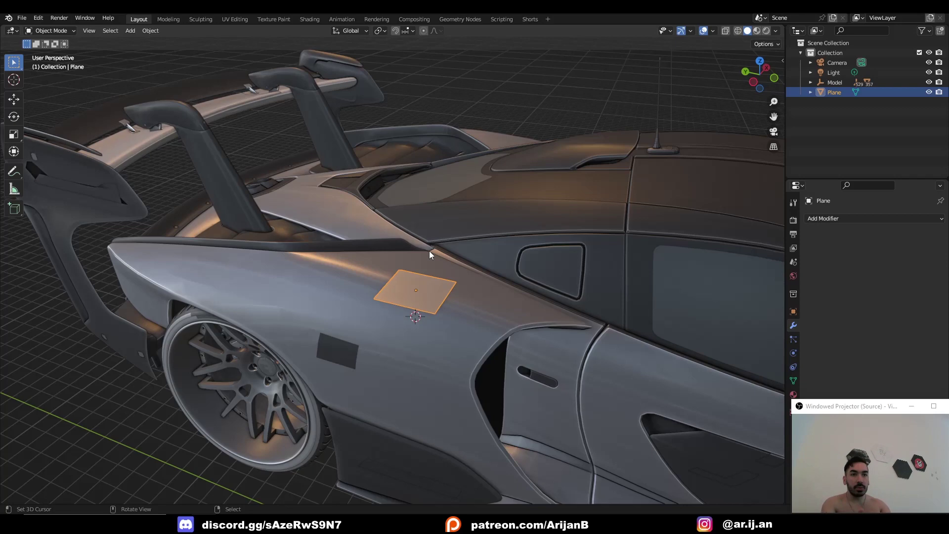
Move the flat plane forward to the fender just above the side intake and rotate it about the Z axis.
{"action": "middle_click_drag", "start_coordinate": [430, 251], "coordinate": [416, 429]}
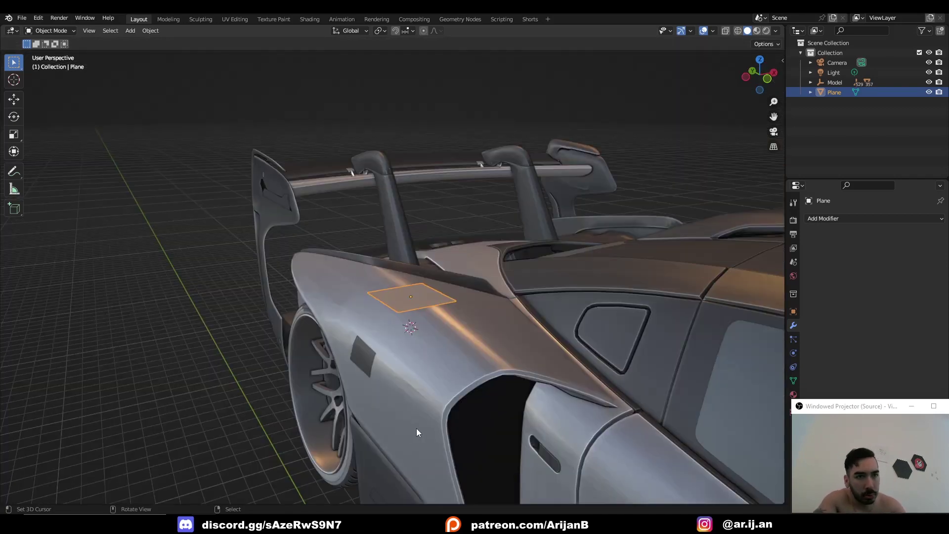
{"action": "key", "text": "g"}
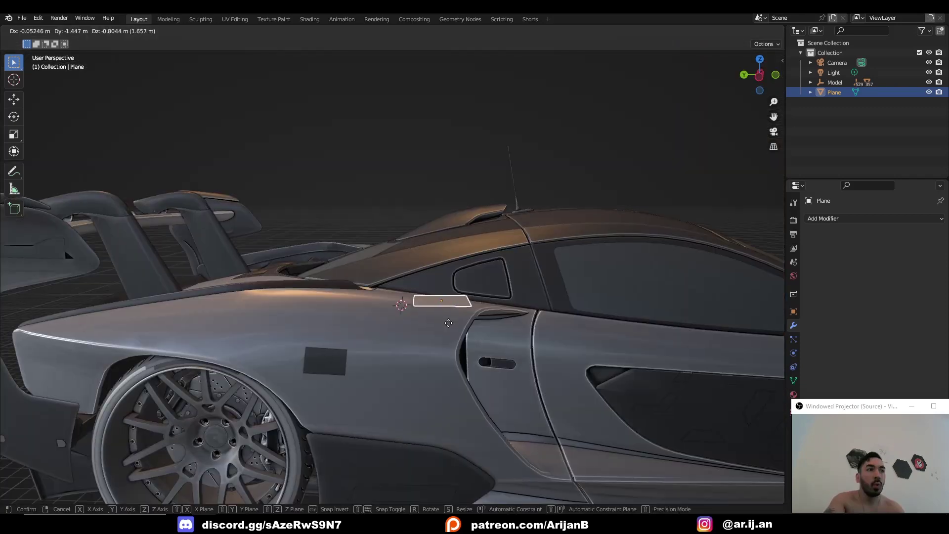
{"action": "left_click", "coordinate": [418, 307]}
{"action": "middle_click_drag", "start_coordinate": [419, 307], "coordinate": [444, 334]}
{"action": "key", "text": "r"}
{"action": "key", "text": "z"}
{"action": "left_click", "coordinate": [439, 329]}
Lower the plane's outer edge so the face lies against the fender beside the intake opening.
{"action": "key", "text": "Tab"}
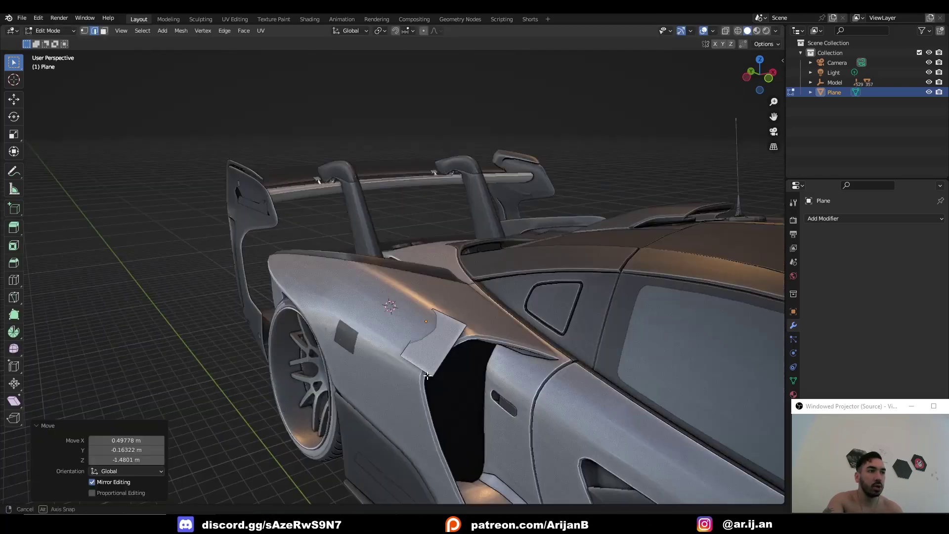
{"action": "right_click", "coordinate": [430, 356]}
{"action": "middle_click_drag", "start_coordinate": [455, 346], "coordinate": [437, 350]}
{"action": "key", "text": "g"}
{"action": "left_click", "coordinate": [445, 336]}
{"action": "middle_click_drag", "start_coordinate": [529, 349], "coordinate": [490, 350]}
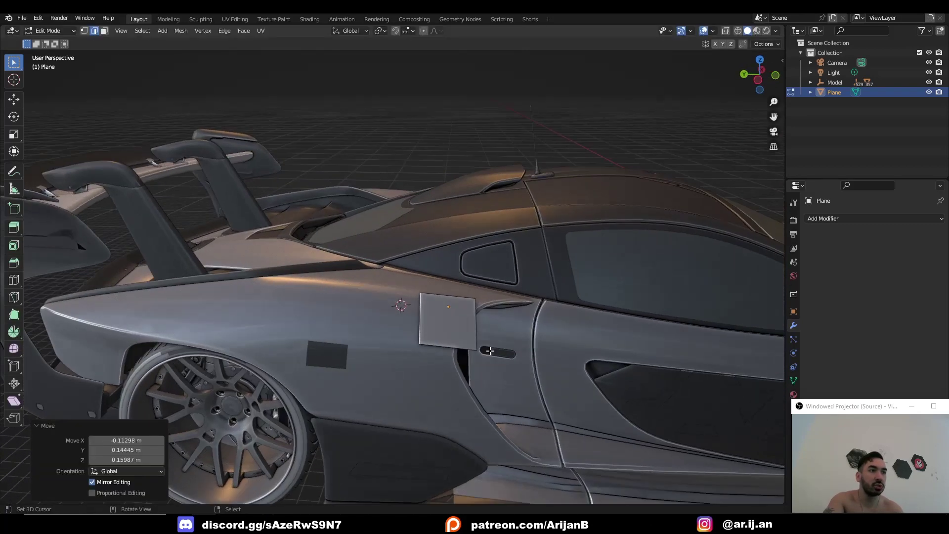
Reposition the plane's corner vertices to follow the upper rim of the side intake.
{"action": "key", "text": "1"}
{"action": "key", "text": "g"}
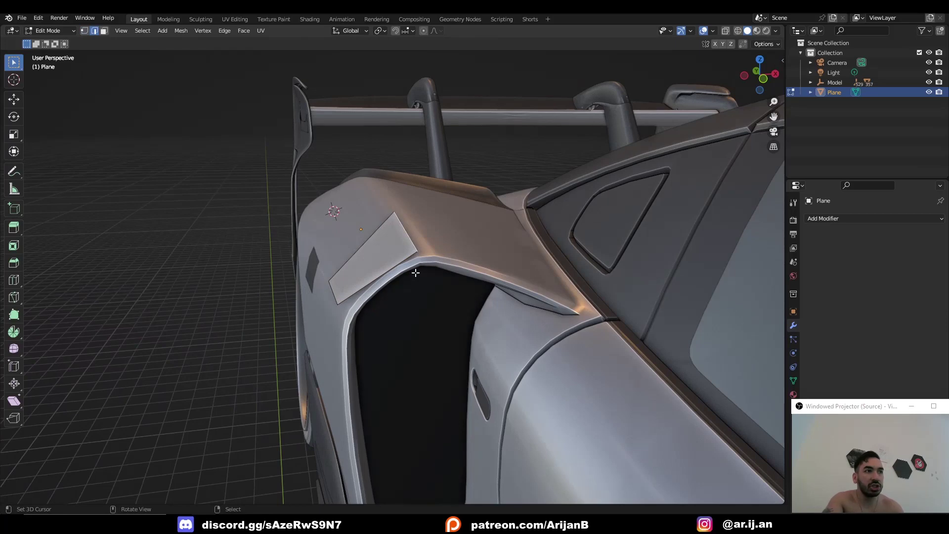
{"action": "key", "text": "g"}
{"action": "left_click", "coordinate": [419, 269]}
Extrude the plane's inner edge over the top of the intake and move the new edge onto the body surface.
{"action": "mouse_move", "coordinate": [419, 269]}
{"action": "middle_mouse_down"}
{"action": "mouse_move", "coordinate": [408, 260]}
{"action": "mouse_move", "coordinate": [420, 267]}
{"action": "middle_mouse_up"}
{"action": "key", "text": "e"}
{"action": "left_click", "coordinate": [514, 284]}
{"action": "middle_click_drag", "start_coordinate": [515, 284], "coordinate": [474, 267]}
{"action": "key", "text": "g"}
{"action": "left_click", "coordinate": [452, 235]}
{"action": "middle_click_drag", "start_coordinate": [452, 235], "coordinate": [437, 231]}
Move the vertex on the panel's upper rear edge to fit the top of the fender.
{"action": "key", "text": "1"}
{"action": "left_click", "coordinate": [425, 179]}
{"action": "key", "text": "g"}
{"action": "middle_click_drag", "start_coordinate": [425, 179], "coordinate": [474, 257]}
{"action": "left_click", "coordinate": [439, 177]}
{"action": "key", "text": "Tab"}
Add a Subdivision Surface modifier to the intake panel with a viewport level of 3 and collapse its settings.
{"action": "left_click", "coordinate": [842, 219]}
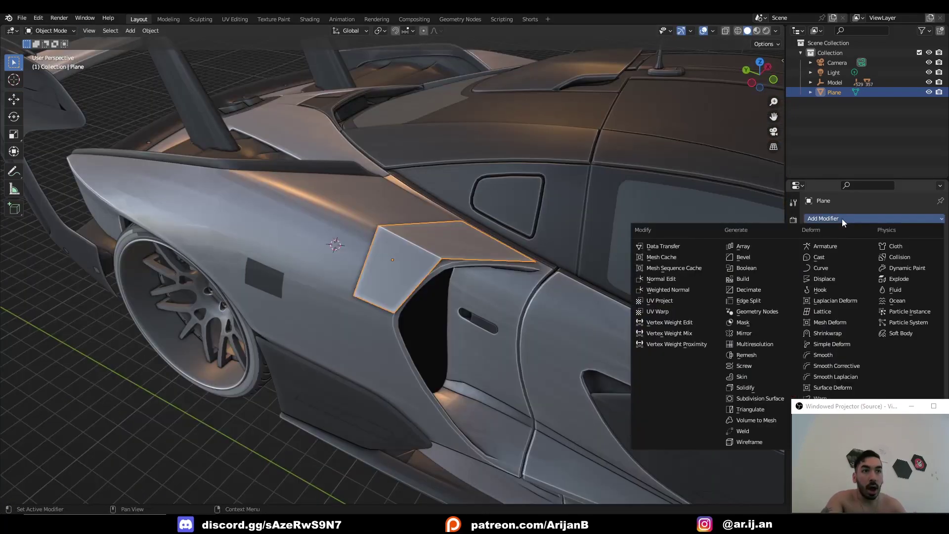
{"action": "left_click", "coordinate": [772, 401]}
{"action": "left_click", "coordinate": [928, 262]}
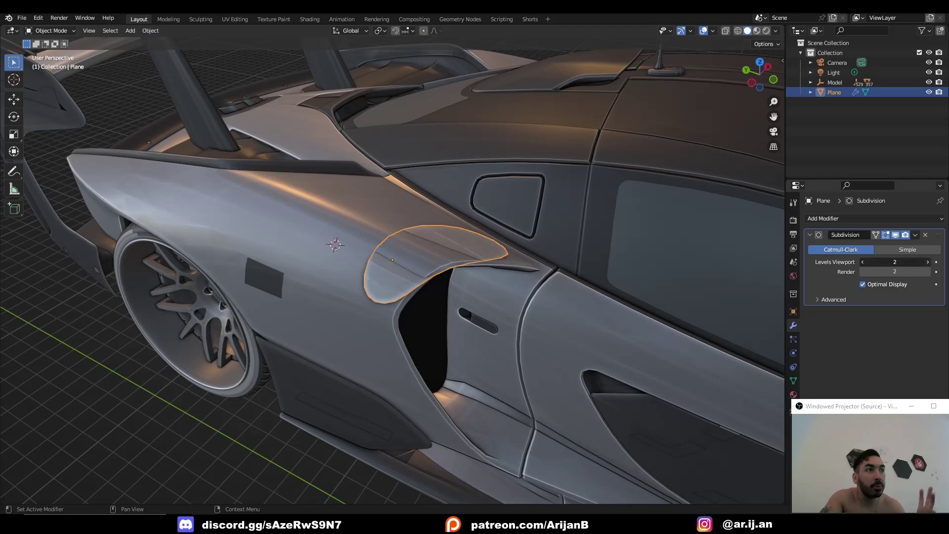
{"action": "left_click", "coordinate": [928, 262]}
{"action": "middle_click_drag", "start_coordinate": [779, 313], "coordinate": [771, 276]}
{"action": "left_click", "coordinate": [811, 235]}
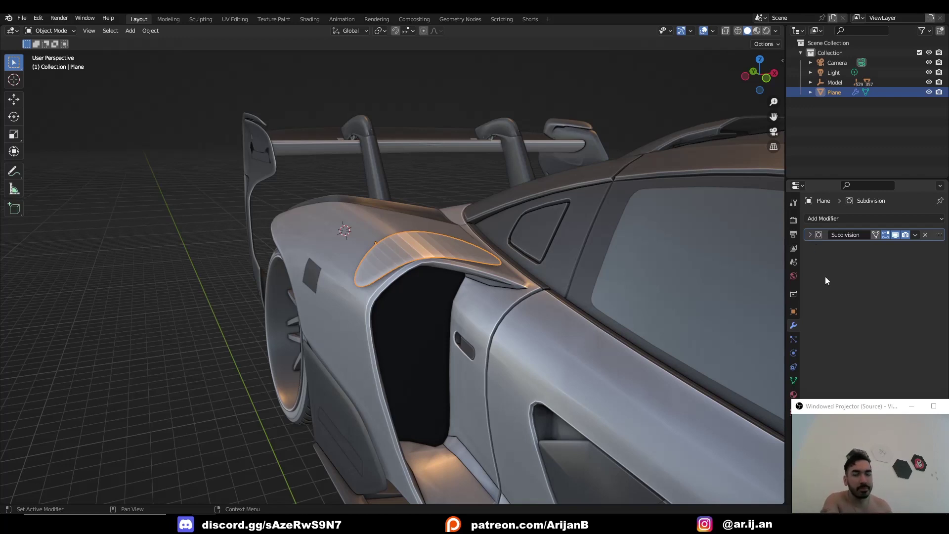
Add a Solidify modifier to the intake panel and set its thickness to 0.21 m.
{"action": "left_click", "coordinate": [839, 218]}
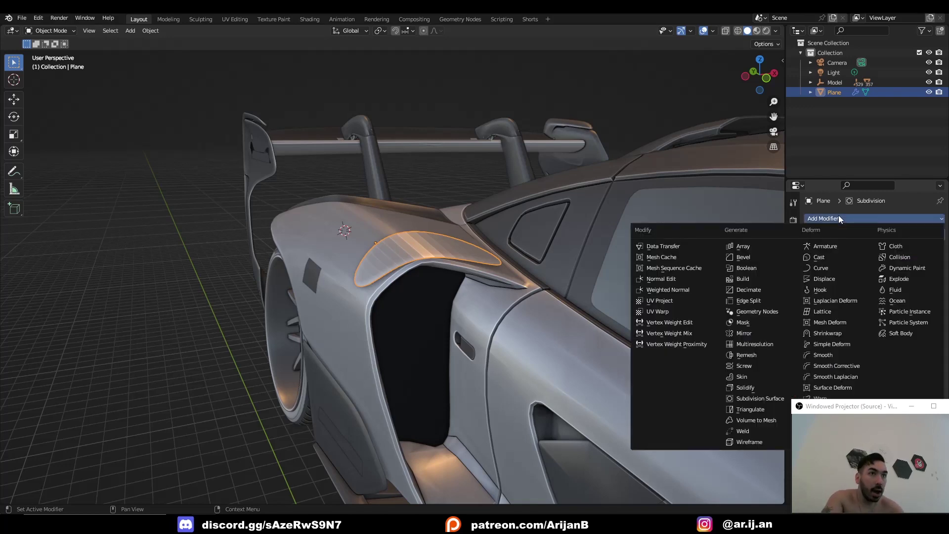
{"action": "left_click", "coordinate": [752, 385]}
{"action": "scroll", "coordinate": [390, 274], "scroll_direction": "up", "scroll_amount": 5}
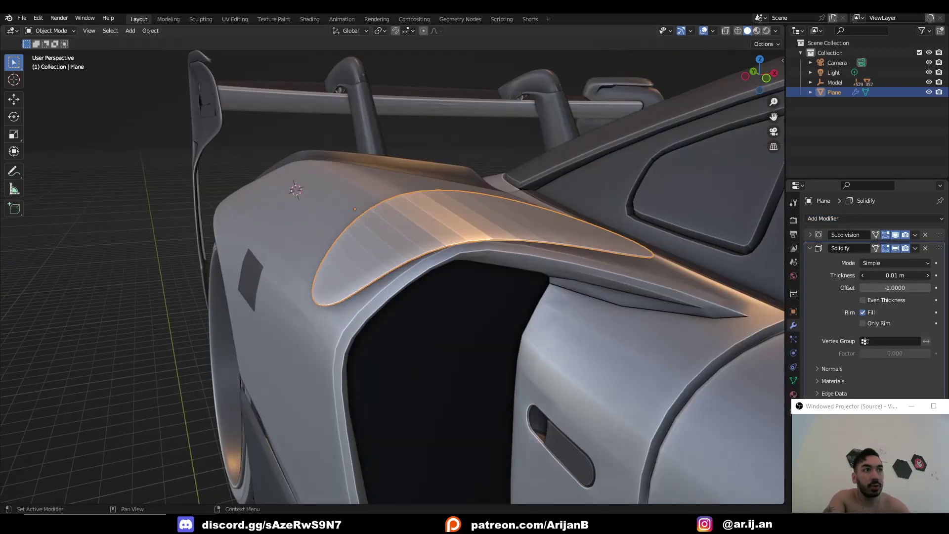
{"action": "left_click_drag", "start_coordinate": [895, 275], "coordinate": [933, 276]}
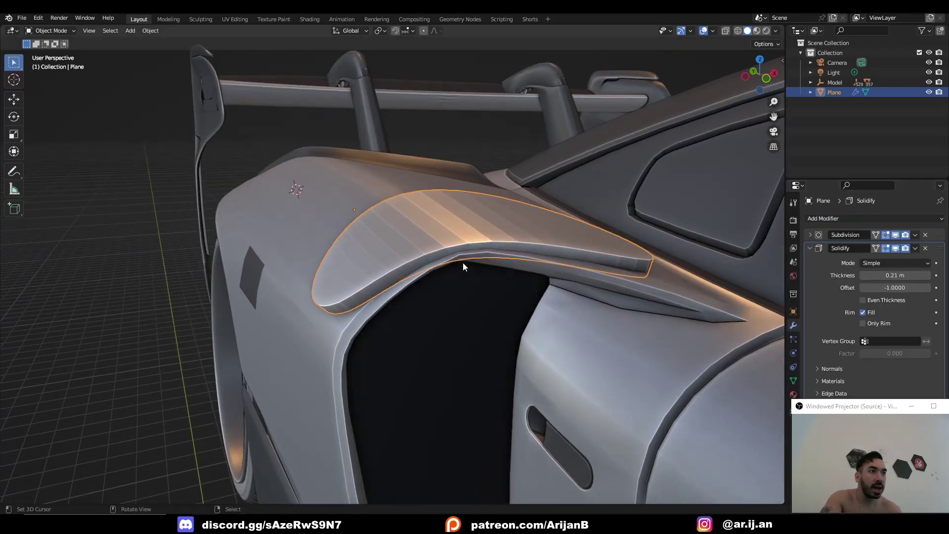
{"action": "scroll", "coordinate": [465, 266], "scroll_direction": "down", "scroll_amount": 2}
{"action": "middle_click_drag", "start_coordinate": [471, 267], "coordinate": [337, 314]}
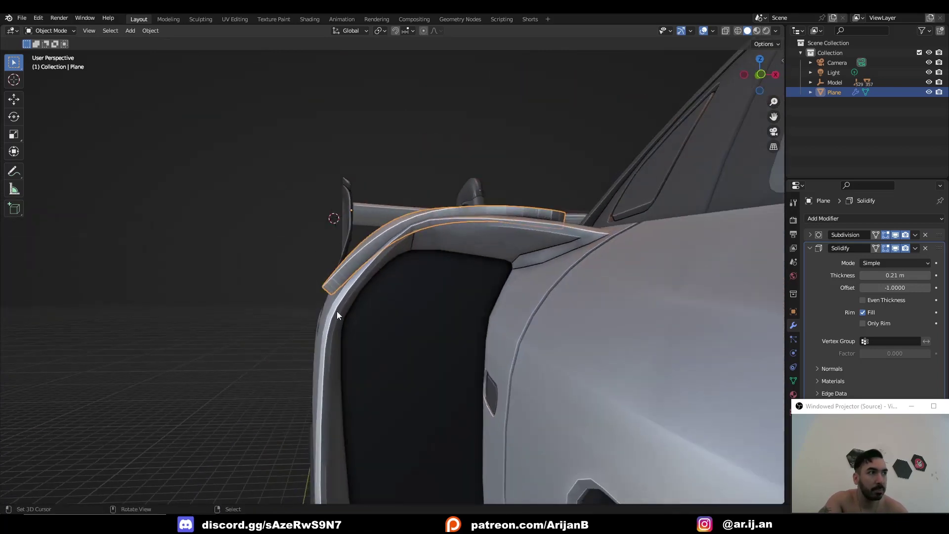
Extrude the intake panel's rear edge about 3 m backward along the fender.
{"action": "middle_click_drag", "start_coordinate": [528, 245], "coordinate": [496, 298]}
{"action": "scroll", "coordinate": [496, 299], "scroll_direction": "up", "scroll_amount": 4}
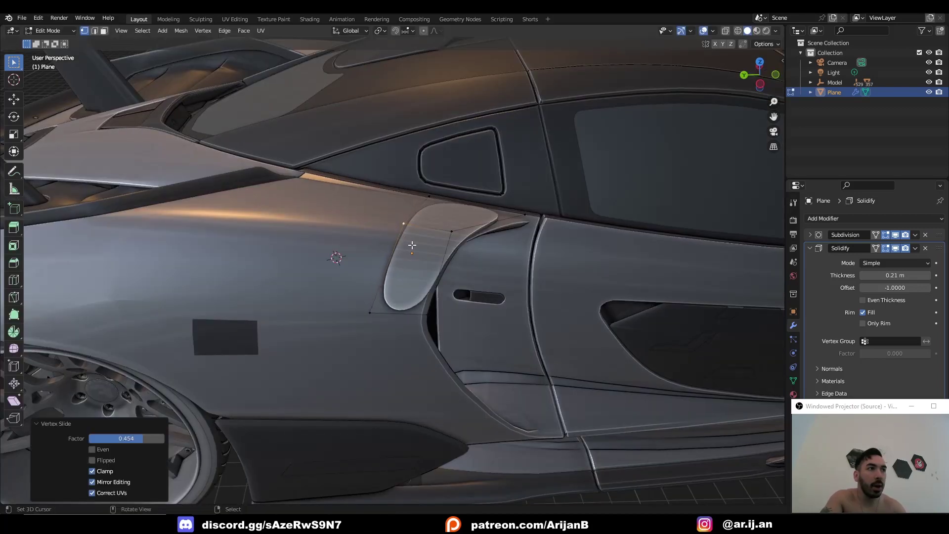
{"action": "key", "text": "g"}
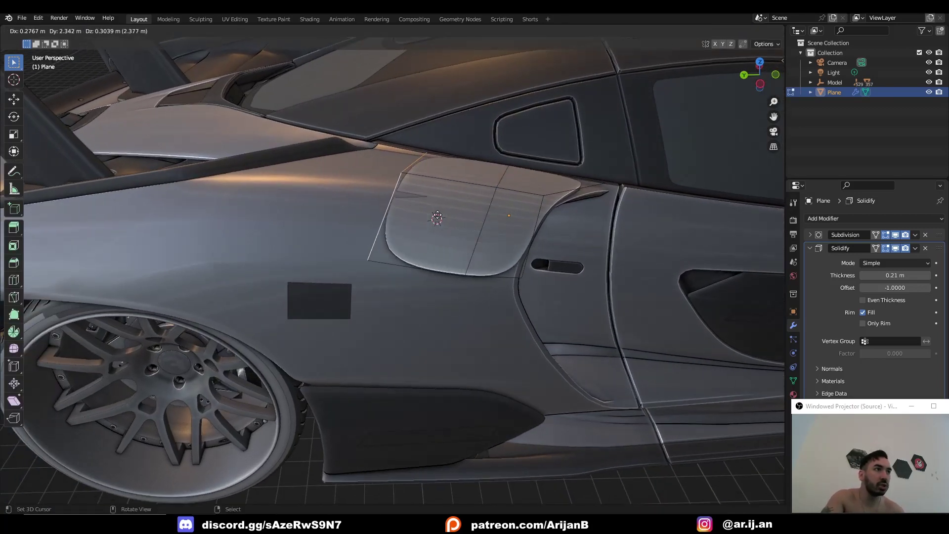
{"action": "left_click", "coordinate": [437, 217]}
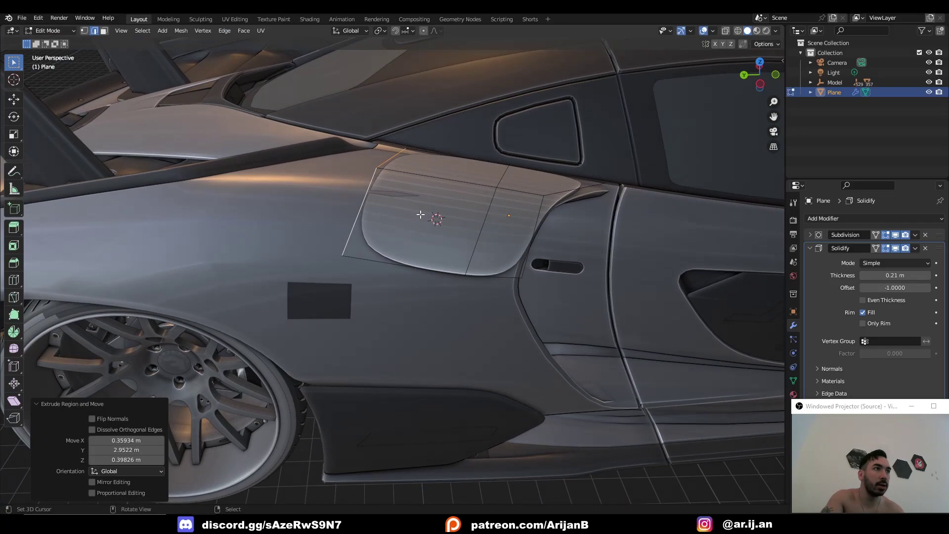
Raise the panel's extruded rear edge about 0.11 m along the global Z axis.
{"action": "key", "text": "g"}
{"action": "key", "text": "z"}
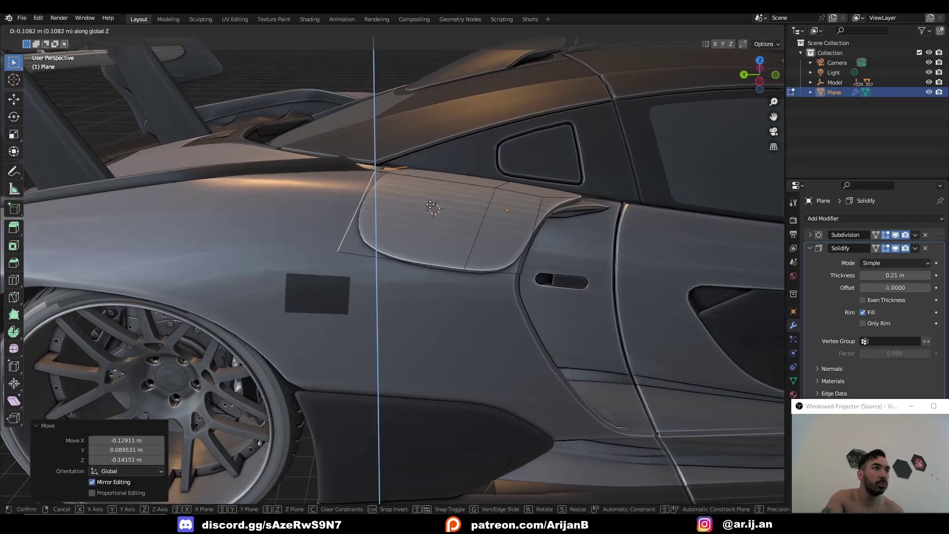
{"action": "left_click", "coordinate": [430, 204]}
{"action": "key", "text": "Tab"}
Move the panel's lower rear corner vertex to fit the surface of the fender.
{"action": "middle_click_drag", "start_coordinate": [532, 297], "coordinate": [532, 270]}
{"action": "key", "text": "Tab"}
{"action": "left_click", "coordinate": [331, 246]}
{"action": "middle_click_drag", "start_coordinate": [328, 245], "coordinate": [416, 268]}
{"action": "key", "text": "g"}
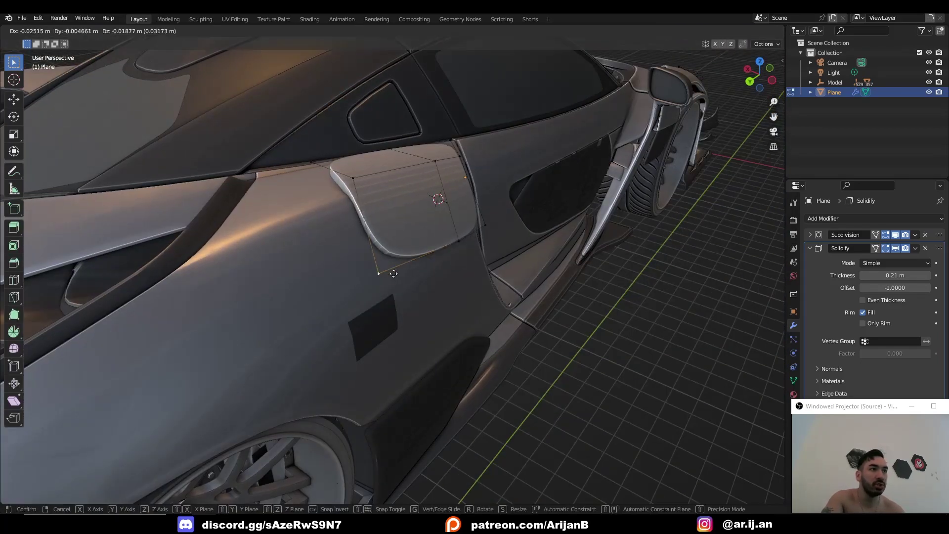
{"action": "left_click", "coordinate": [407, 277]}
Extrude the panel's rear edge in several sections over the wheel arch to the tail, fitting each section to the fender.
{"action": "key", "text": "g"}
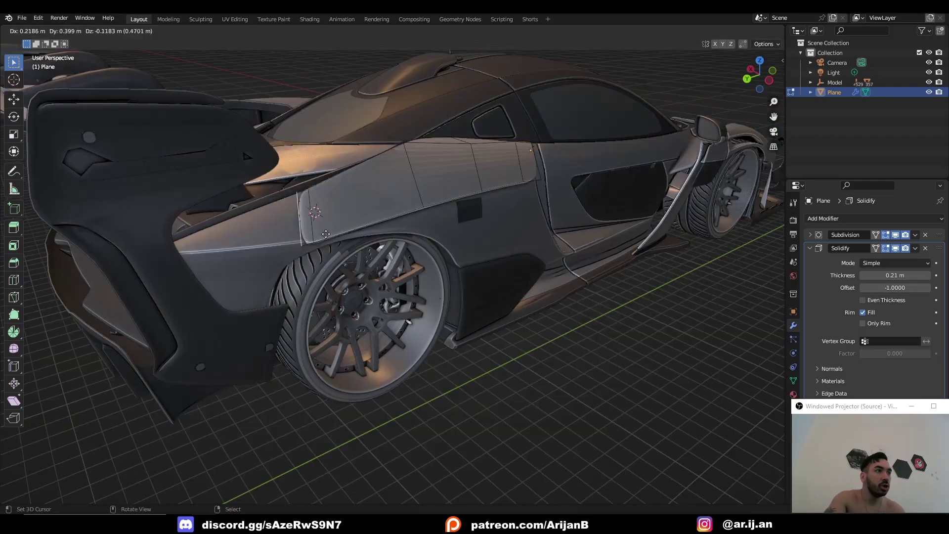
{"action": "left_click", "coordinate": [266, 248]}
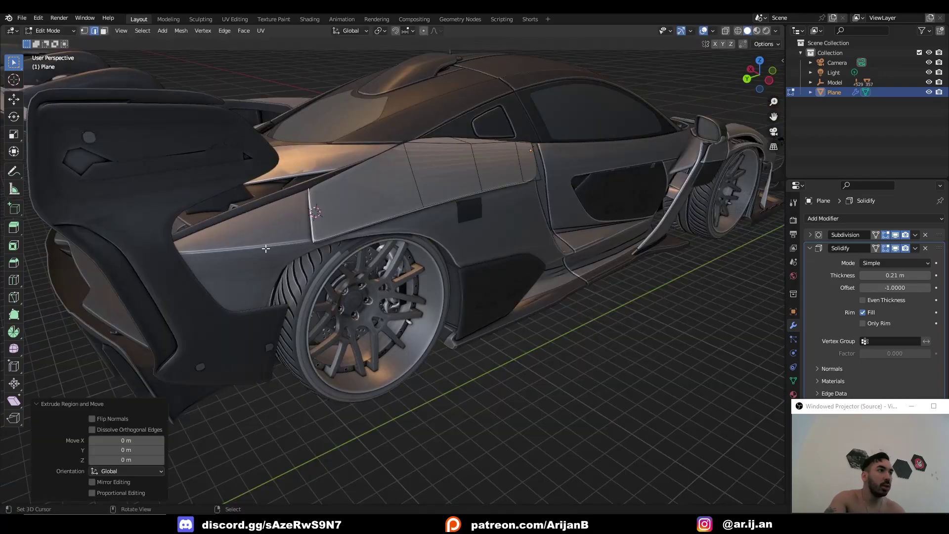
{"action": "key", "text": "g"}
{"action": "middle_click_drag", "start_coordinate": [265, 248], "coordinate": [316, 257]}
{"action": "left_click", "coordinate": [213, 222]}
{"action": "key", "text": "g"}
{"action": "left_click", "coordinate": [272, 260]}
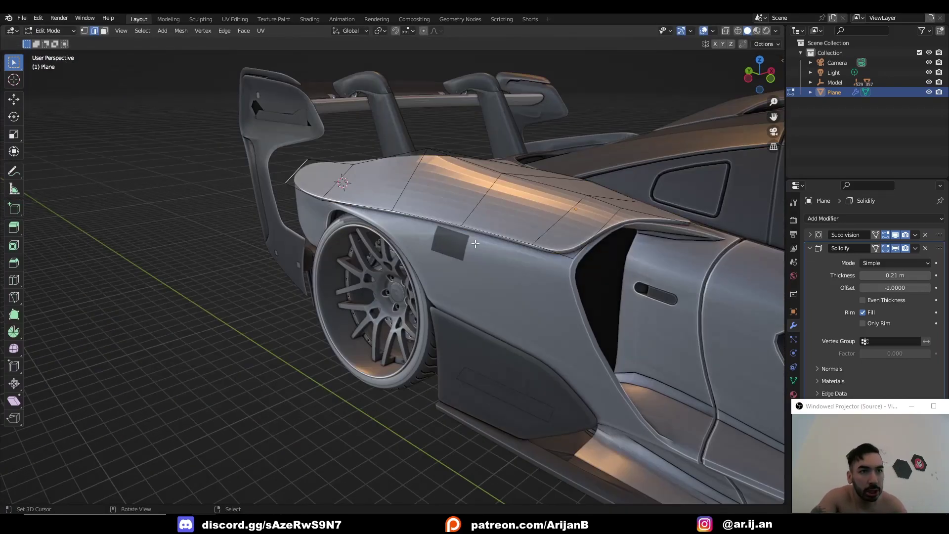
Apply the Subdivision modifier to the fender panel and collapse the Solidify settings.
{"action": "middle_click_drag", "start_coordinate": [475, 243], "coordinate": [479, 257]}
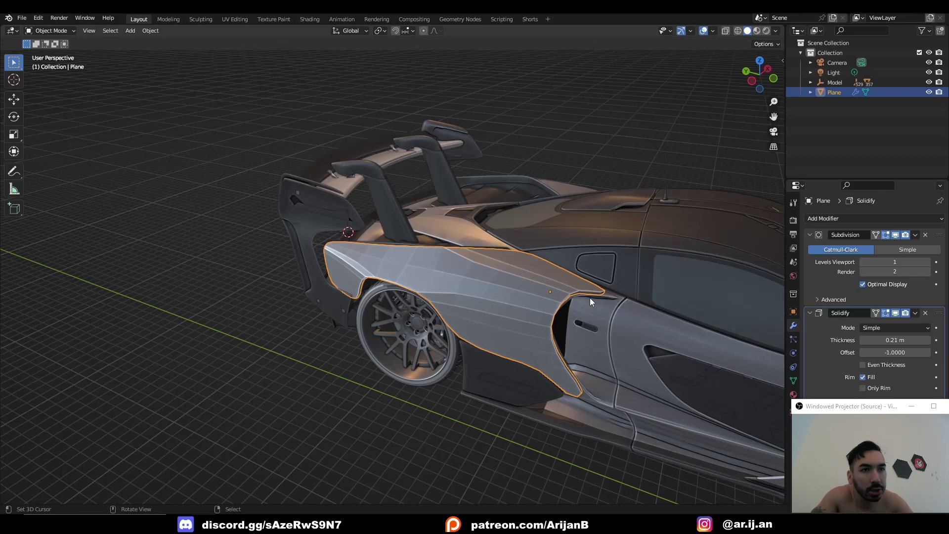
{"action": "middle_click_drag", "start_coordinate": [600, 299], "coordinate": [768, 301]}
{"action": "key", "text": "ctrl+a"}
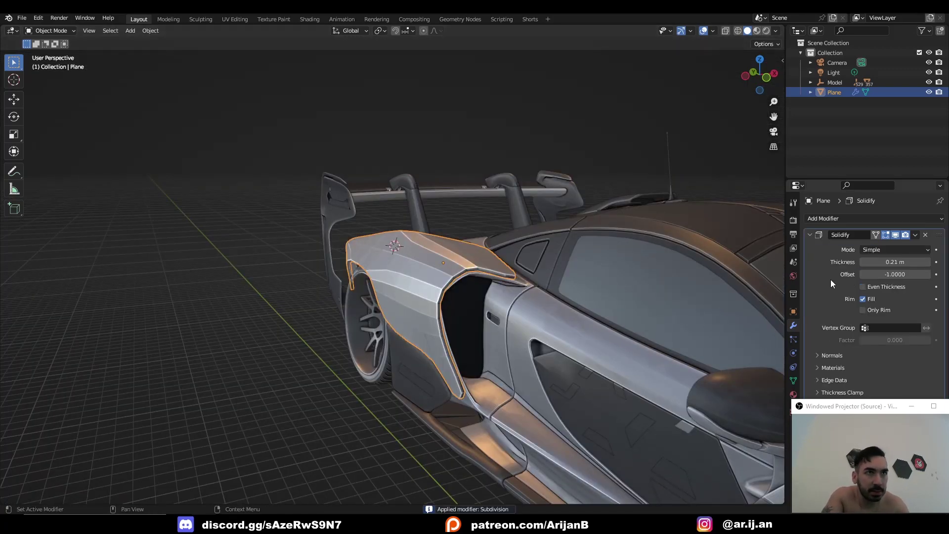
{"action": "left_click", "coordinate": [810, 233]}
{"action": "middle_click_drag", "start_coordinate": [292, 264], "coordinate": [368, 277]}
{"action": "scroll", "coordinate": [368, 277], "scroll_direction": "up", "scroll_amount": 1}
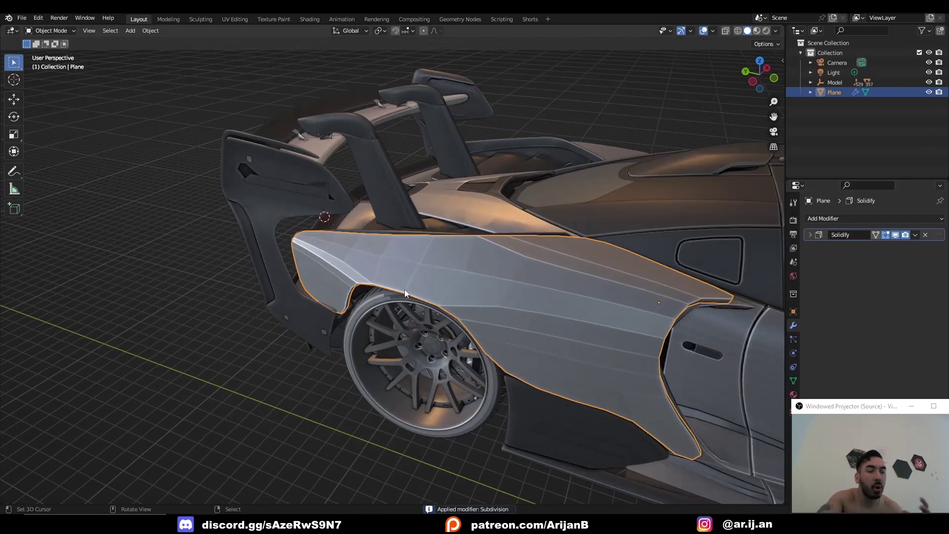
Add a new Subdivision Surface modifier to the fender panel and place it above Solidify in the modifier stack.
{"action": "middle_click_drag", "start_coordinate": [419, 293], "coordinate": [376, 276]}
{"action": "left_click", "coordinate": [873, 218]}
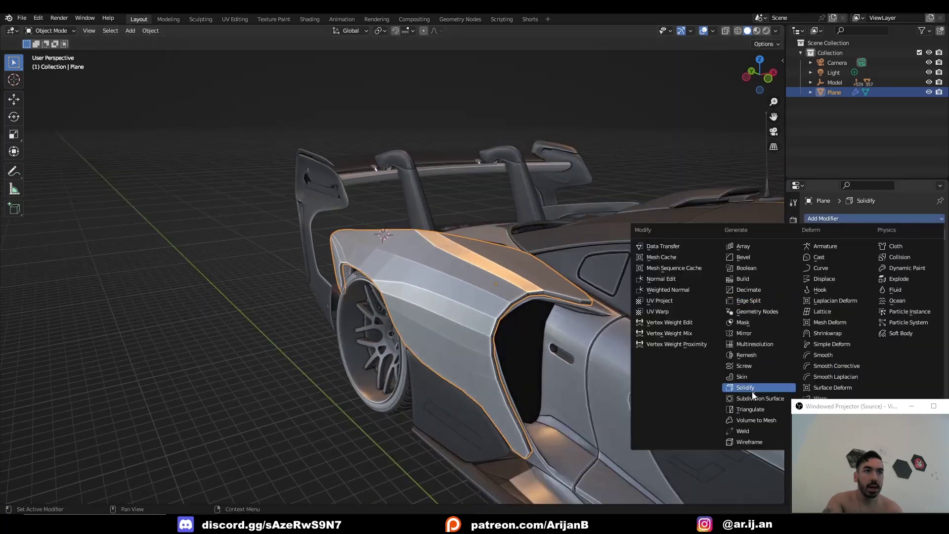
{"action": "left_click", "coordinate": [755, 405]}
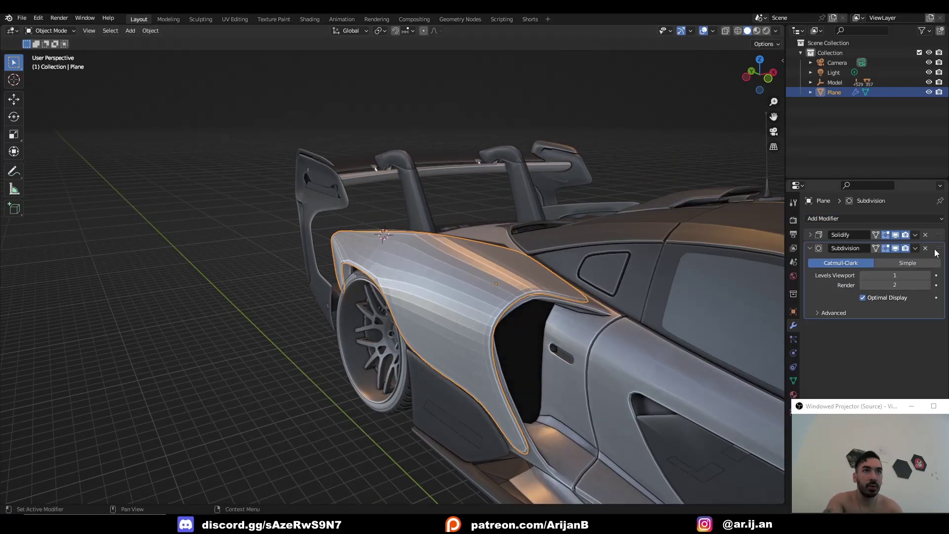
{"action": "left_click_drag", "start_coordinate": [939, 248], "coordinate": [939, 233]}
{"action": "middle_click_drag", "start_coordinate": [445, 346], "coordinate": [544, 325]}
{"action": "key", "text": "Tab"}
{"action": "key", "text": "Tab"}
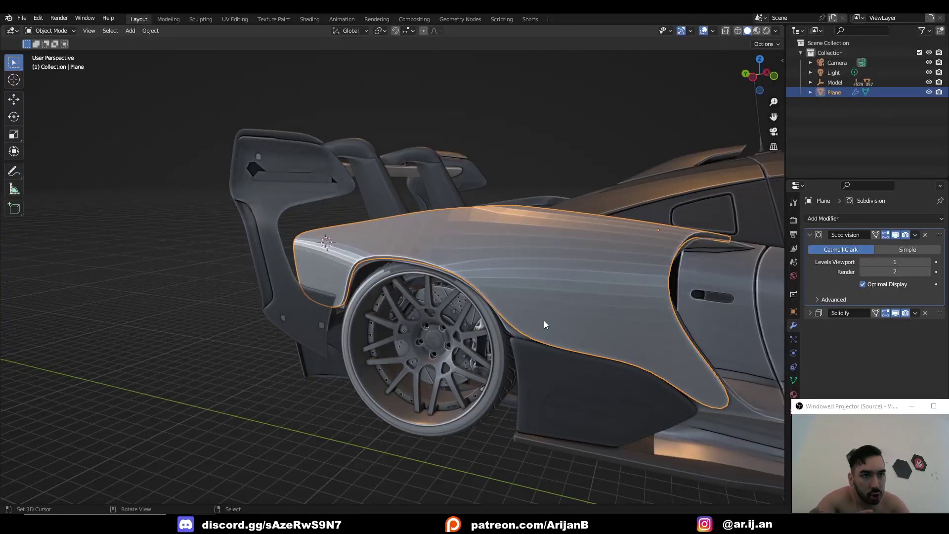
{"action": "middle_click_drag", "start_coordinate": [544, 325], "coordinate": [571, 319]}
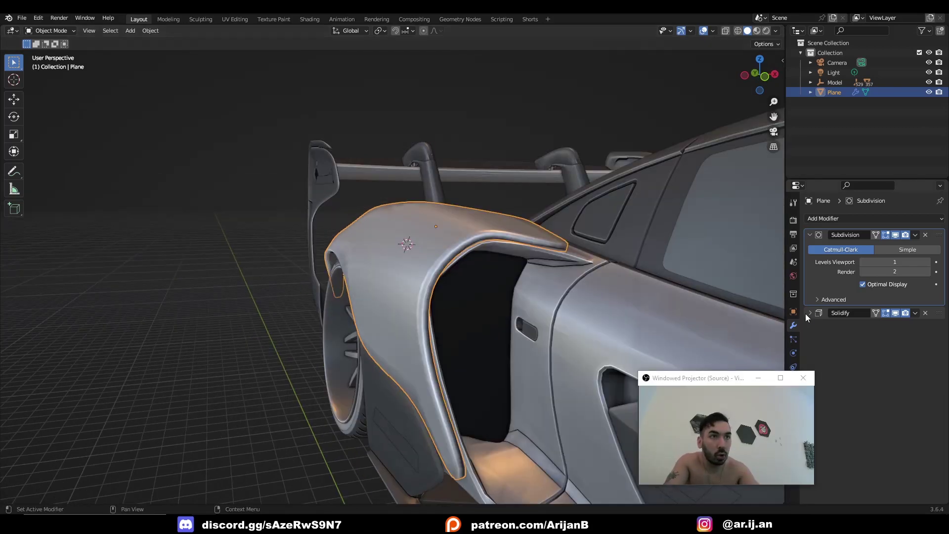
Enable Only Rim in the fender panel's Solidify modifier and inspect the panel's inner side.
{"action": "left_click", "coordinate": [811, 313]}
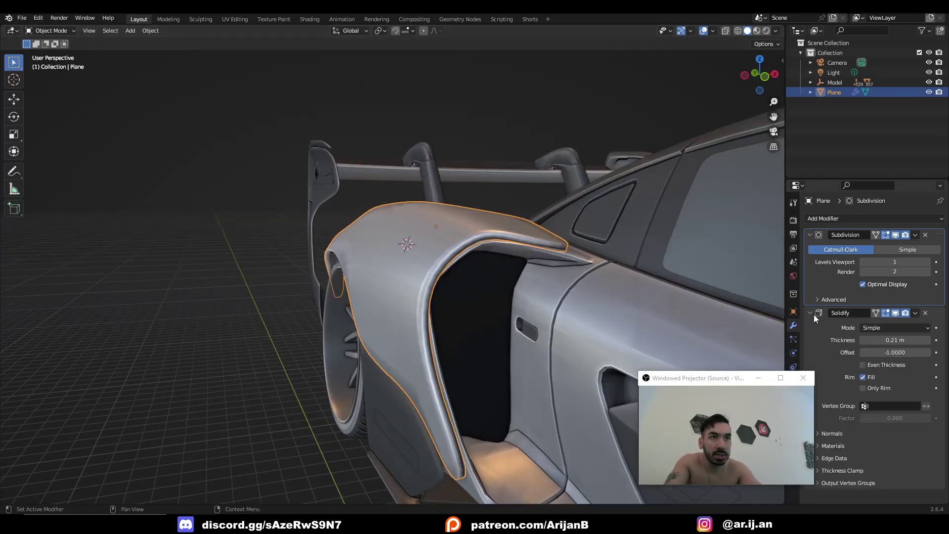
{"action": "left_click", "coordinate": [864, 388]}
{"action": "middle_click_drag", "start_coordinate": [434, 322], "coordinate": [520, 302]}
{"action": "scroll", "coordinate": [567, 296], "scroll_direction": "up", "scroll_amount": 4}
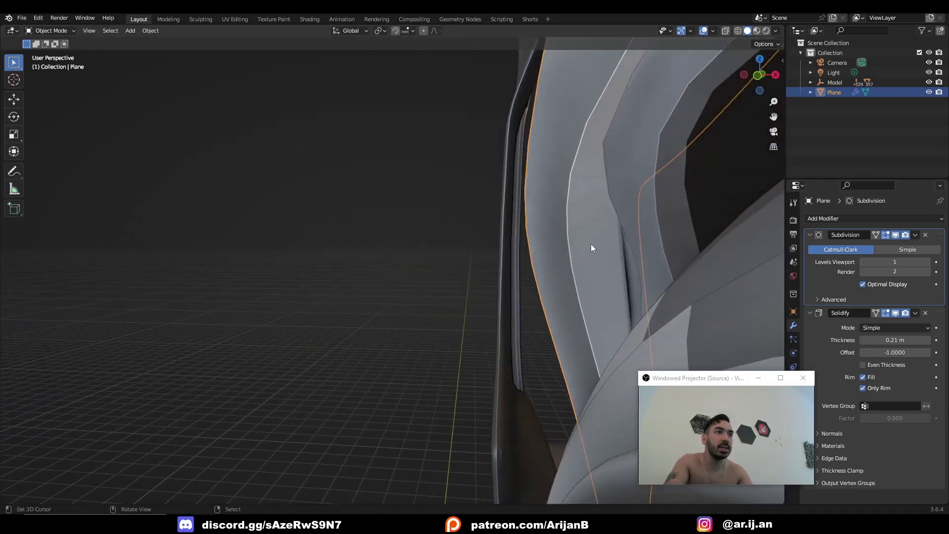
{"action": "middle_click_drag", "start_coordinate": [592, 244], "coordinate": [494, 222]}
{"action": "scroll", "coordinate": [495, 223], "scroll_direction": "down", "scroll_amount": 4}
Try moving the fender panel off the body by about -1.08 m in X, 0.43 m in Y and 1.22 m in Z.
{"action": "key", "text": "g"}
{"action": "left_click", "coordinate": [402, 456]}
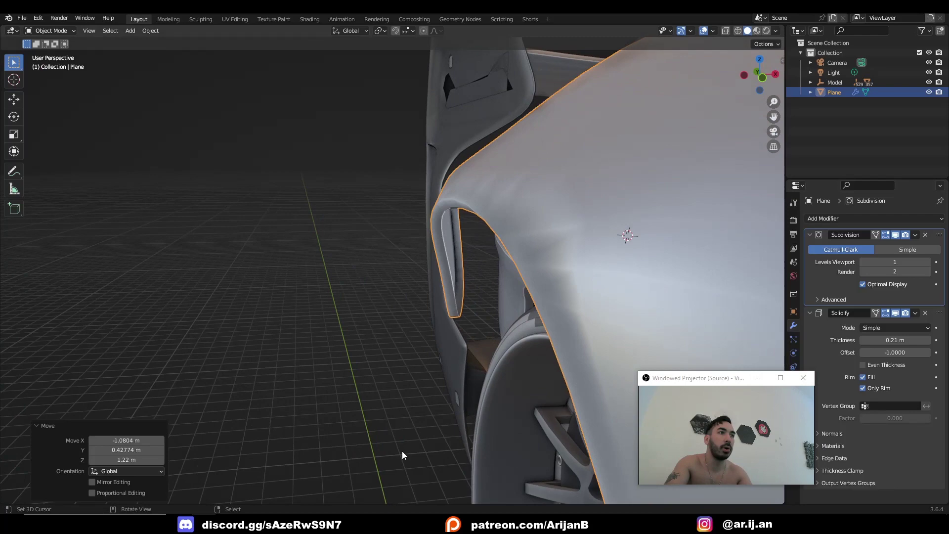
{"action": "key", "text": "Tab"}
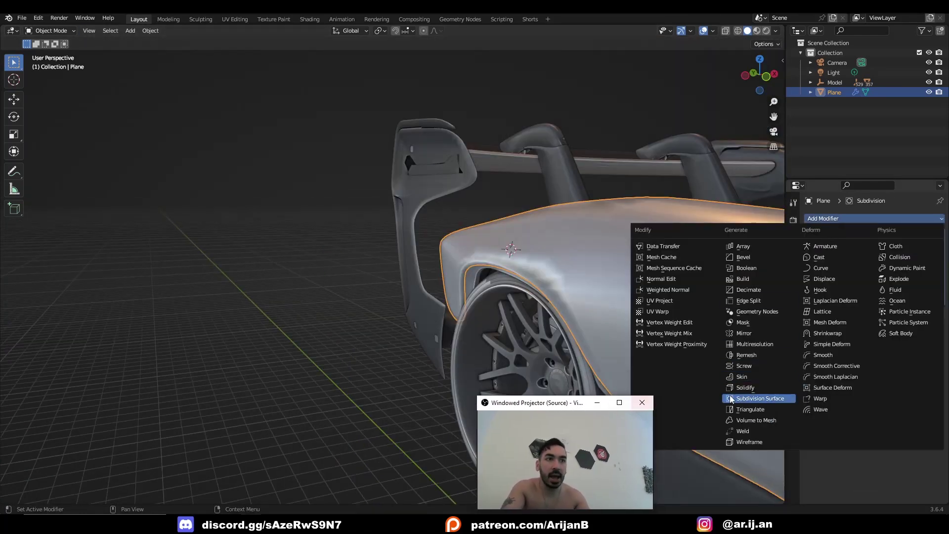
Add a second Subdivision Surface modifier below Solidify with a viewport level of 2 and inspect the panel's rounded edges.
{"action": "left_click", "coordinate": [728, 400]}
{"action": "left_click", "coordinate": [927, 354]}
{"action": "scroll", "coordinate": [653, 312], "scroll_direction": "down", "scroll_amount": 3}
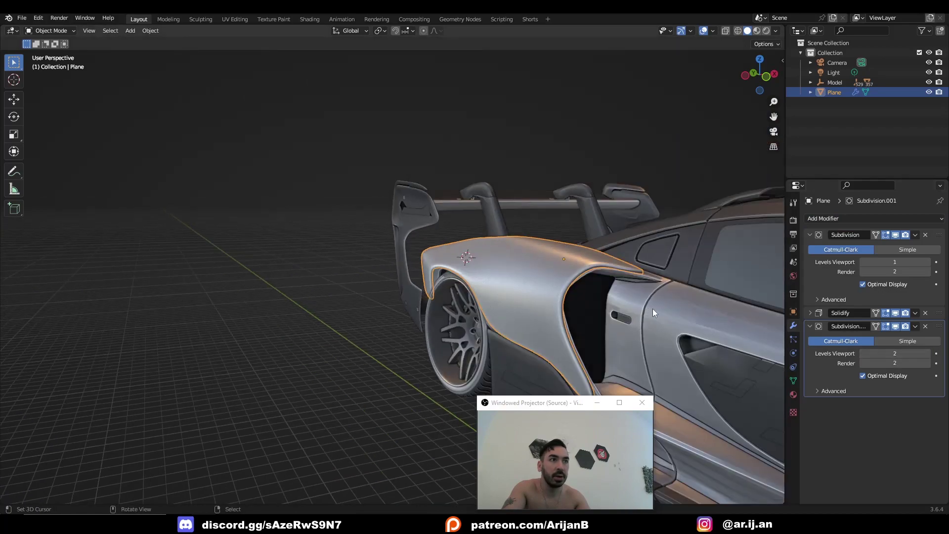
{"action": "scroll", "coordinate": [488, 256], "scroll_direction": "up", "scroll_amount": 2}
{"action": "middle_click_drag", "start_coordinate": [653, 312], "coordinate": [430, 266], "text": "shift"}
{"action": "scroll", "coordinate": [429, 266], "scroll_direction": "up", "scroll_amount": 3}
{"action": "middle_click_drag", "start_coordinate": [592, 309], "coordinate": [612, 296]}
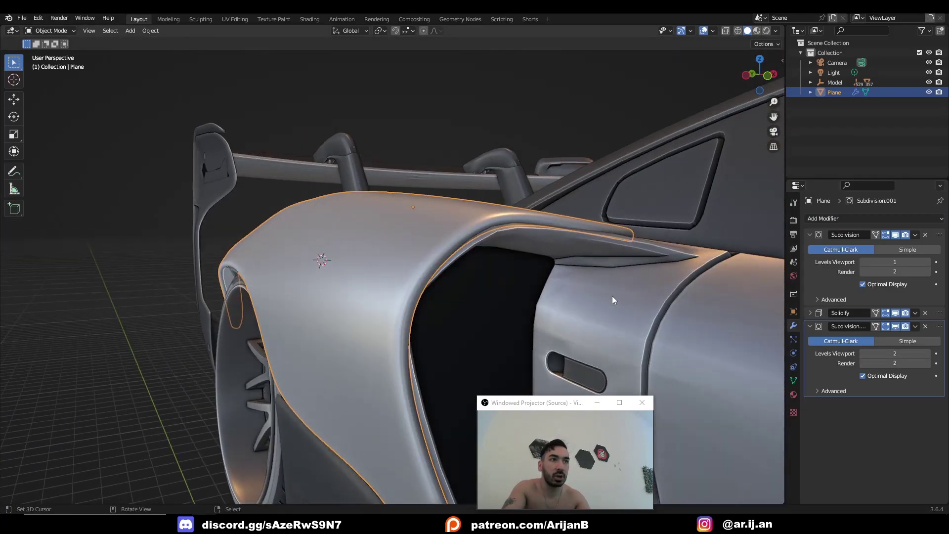
Move the fender panel away from the car body to inspect its shape.
{"action": "key", "text": "g"}
{"action": "left_click", "coordinate": [537, 236]}
{"action": "middle_click_drag", "start_coordinate": [538, 240], "coordinate": [569, 316]}
{"action": "left_click_drag", "start_coordinate": [568, 403], "coordinate": [741, 385]}
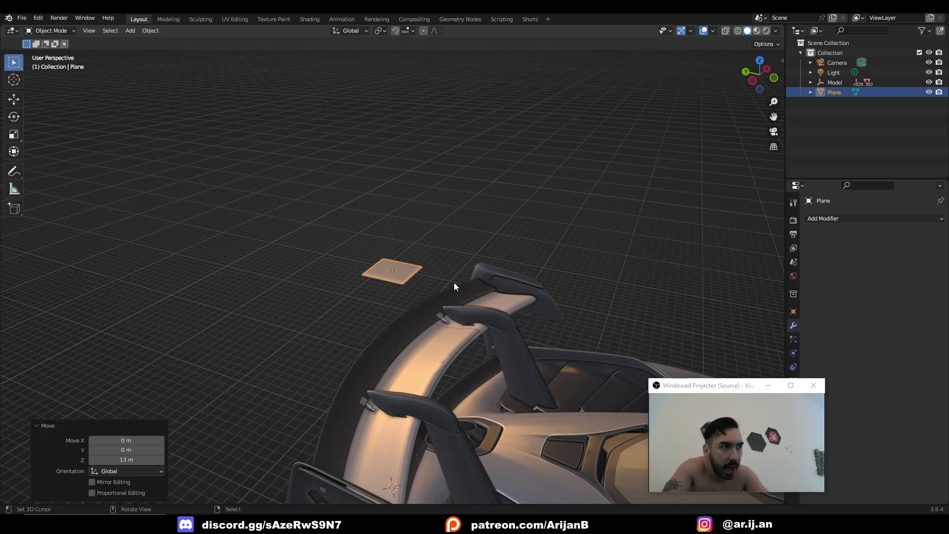
Add a Subdivision Surface modifier to the new plane with viewport level 2 and type Simple, and collapse its settings.
{"action": "scroll", "coordinate": [454, 286], "scroll_direction": "up", "scroll_amount": 3}
{"action": "left_click", "coordinate": [819, 219]}
{"action": "left_click_drag", "start_coordinate": [743, 394], "coordinate": [658, 403]}
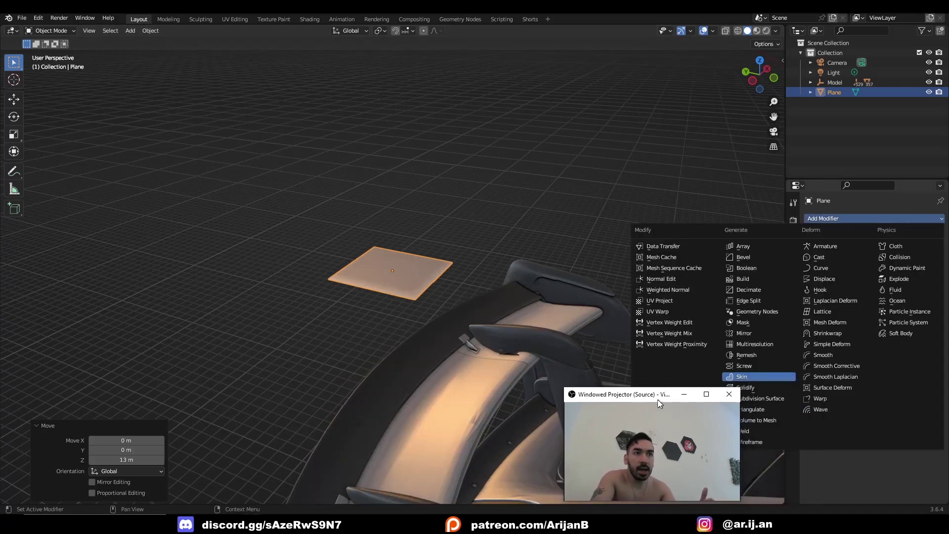
{"action": "left_click", "coordinate": [759, 401]}
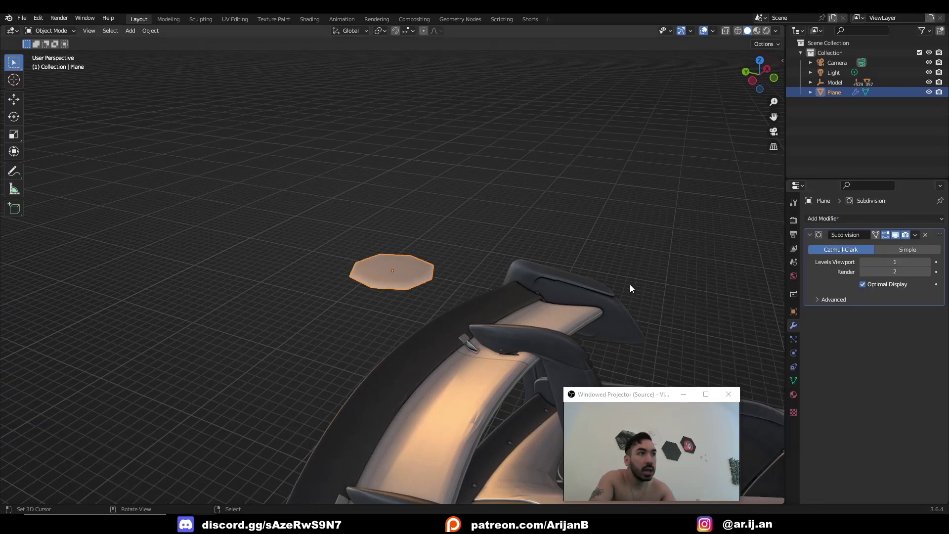
{"action": "left_click", "coordinate": [928, 265]}
{"action": "left_click", "coordinate": [893, 251]}
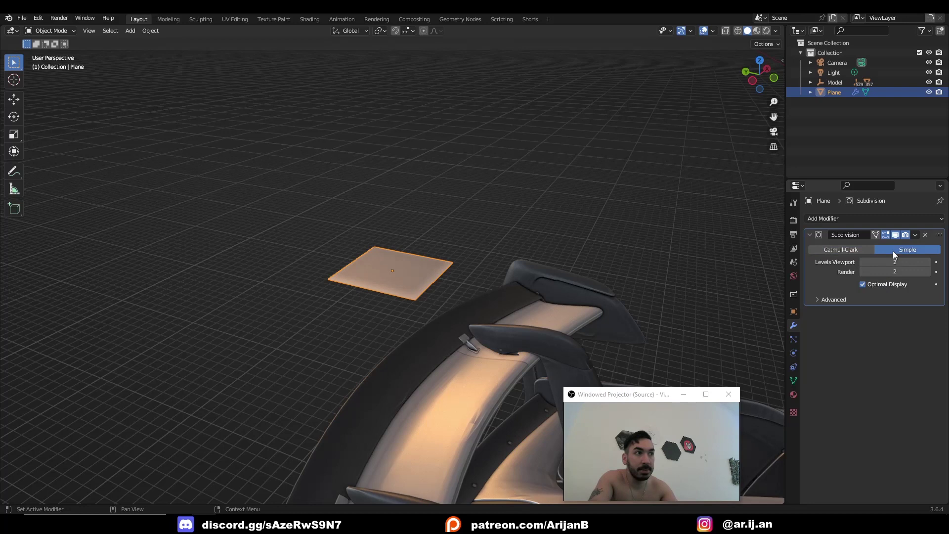
{"action": "left_click", "coordinate": [811, 234]}
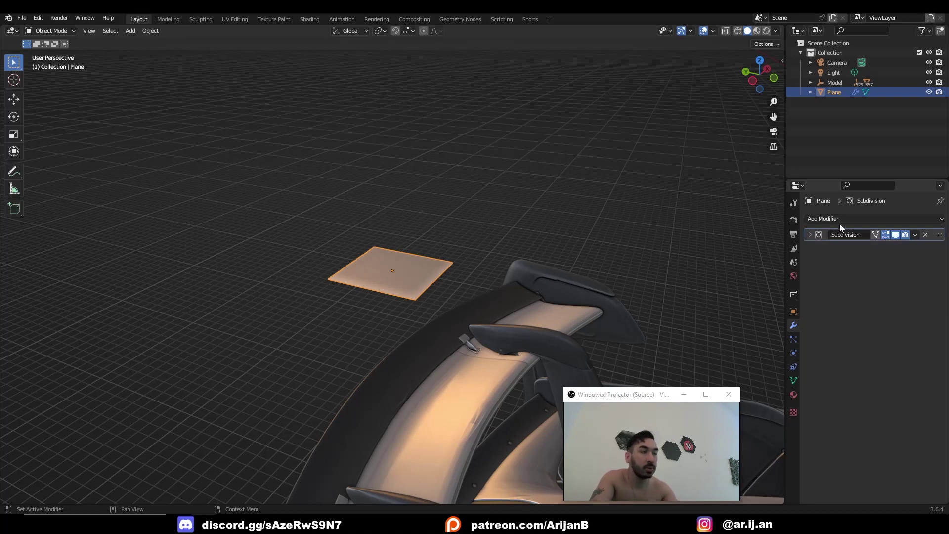
Add a second Subdivision Surface modifier of type Catmull-Clark to the plane and collapse its settings.
{"action": "left_click", "coordinate": [849, 218]}
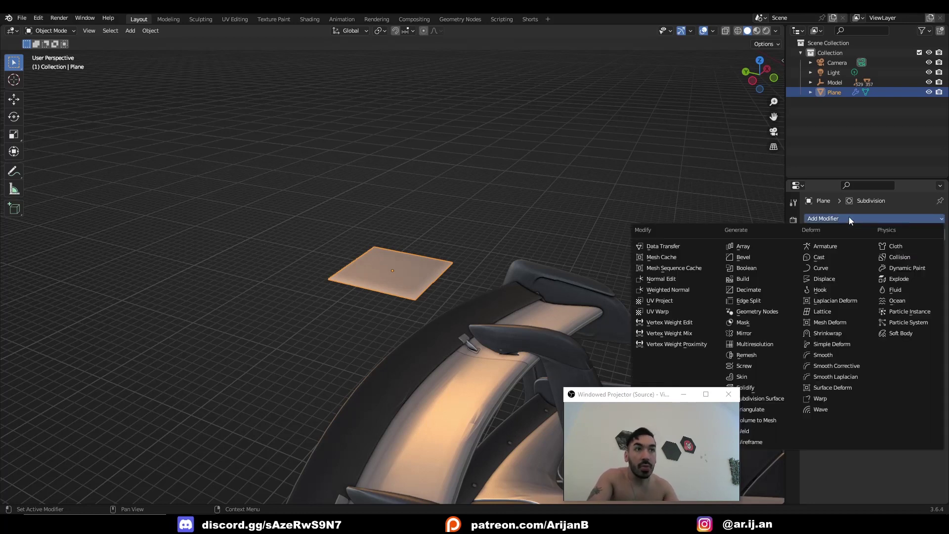
{"action": "left_click", "coordinate": [776, 394]}
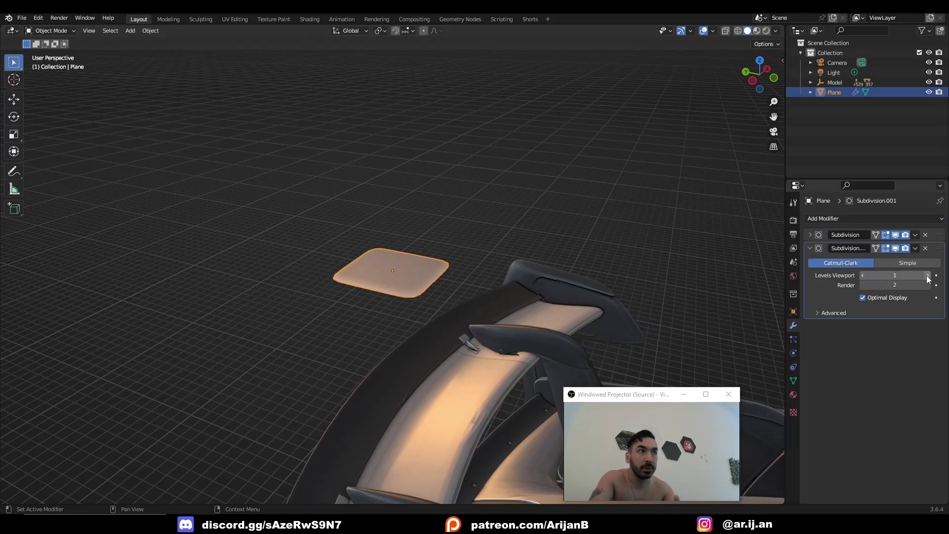
{"action": "left_click", "coordinate": [811, 248]}
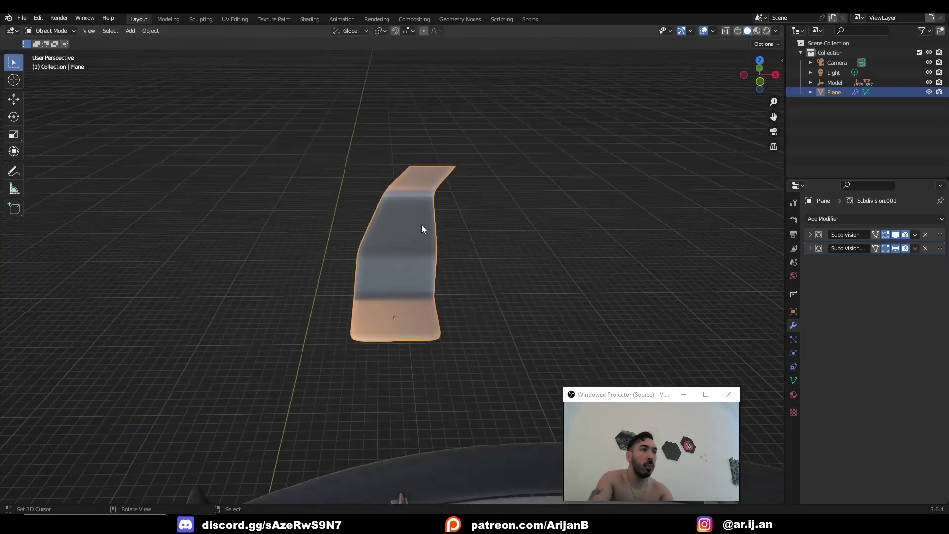
Add a Solidify modifier to the folded demo panel with a thickness of 0.12 m and Only Rim enabled.
{"action": "middle_click_drag", "start_coordinate": [422, 225], "coordinate": [334, 242]}
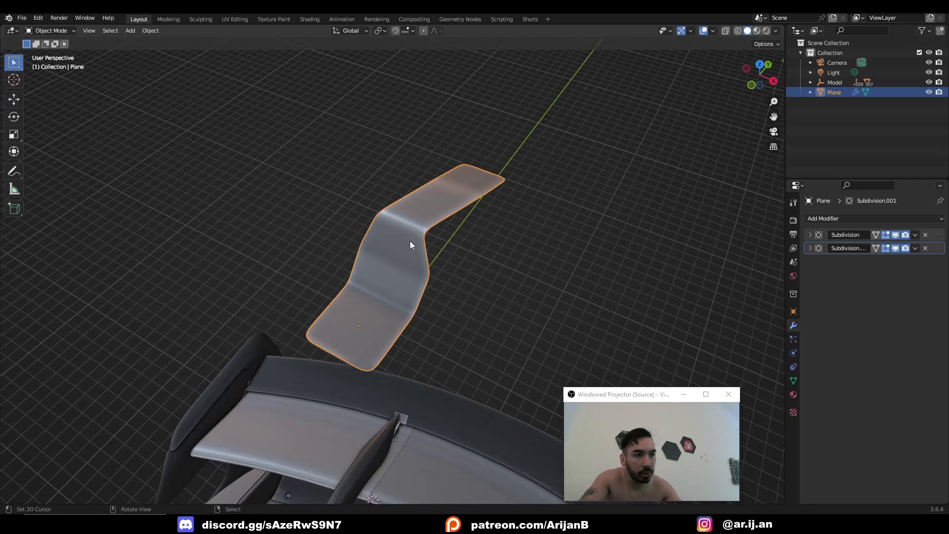
{"action": "middle_click_drag", "start_coordinate": [411, 242], "coordinate": [376, 230]}
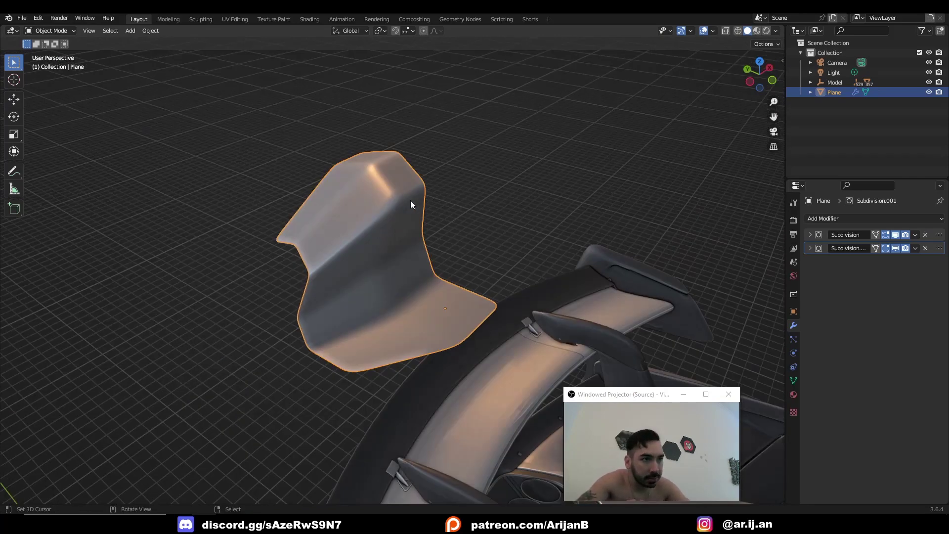
{"action": "middle_click_drag", "start_coordinate": [410, 200], "coordinate": [474, 208]}
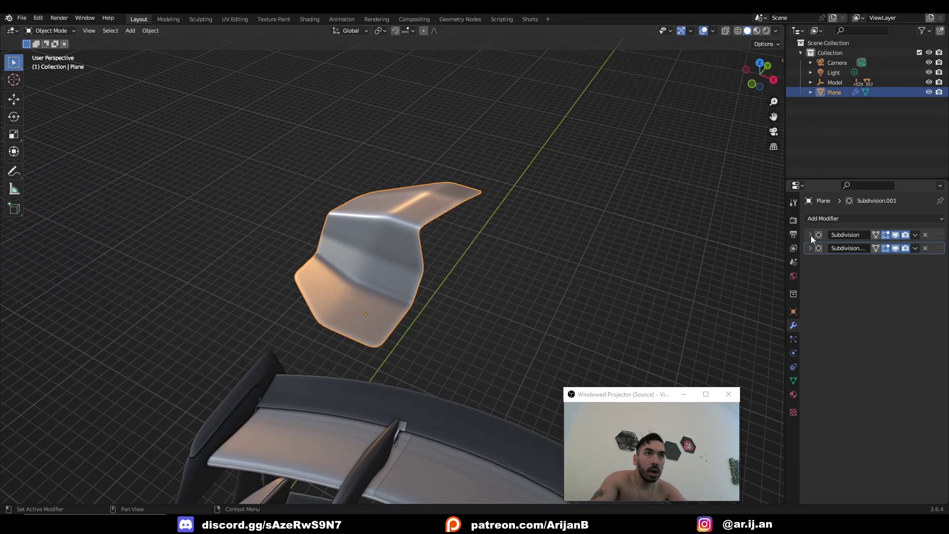
{"action": "left_click", "coordinate": [816, 219]}
{"action": "left_click", "coordinate": [770, 387]}
{"action": "middle_click_drag", "start_coordinate": [657, 337], "coordinate": [592, 315]}
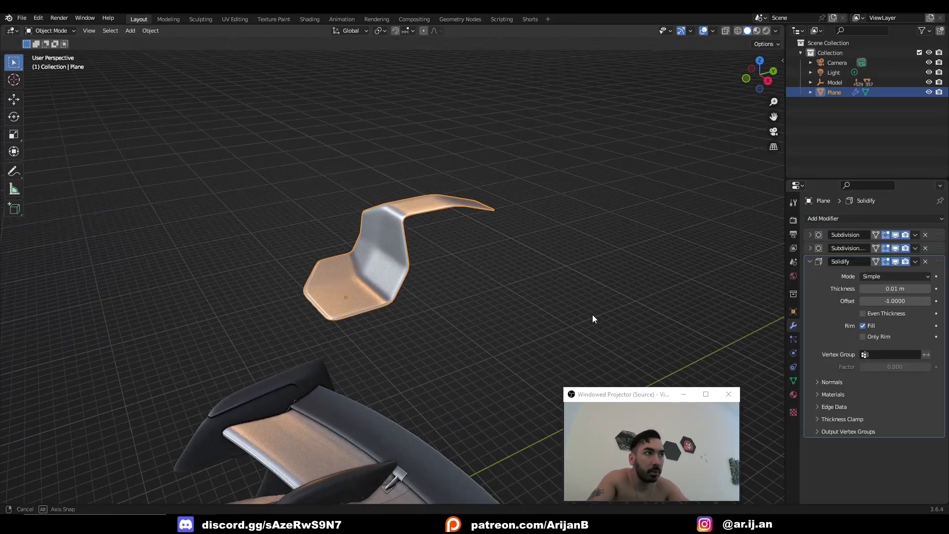
{"action": "scroll", "coordinate": [604, 305], "scroll_direction": "up", "scroll_amount": 5}
{"action": "left_click_drag", "start_coordinate": [881, 289], "coordinate": [910, 289]}
{"action": "left_click", "coordinate": [864, 338]}
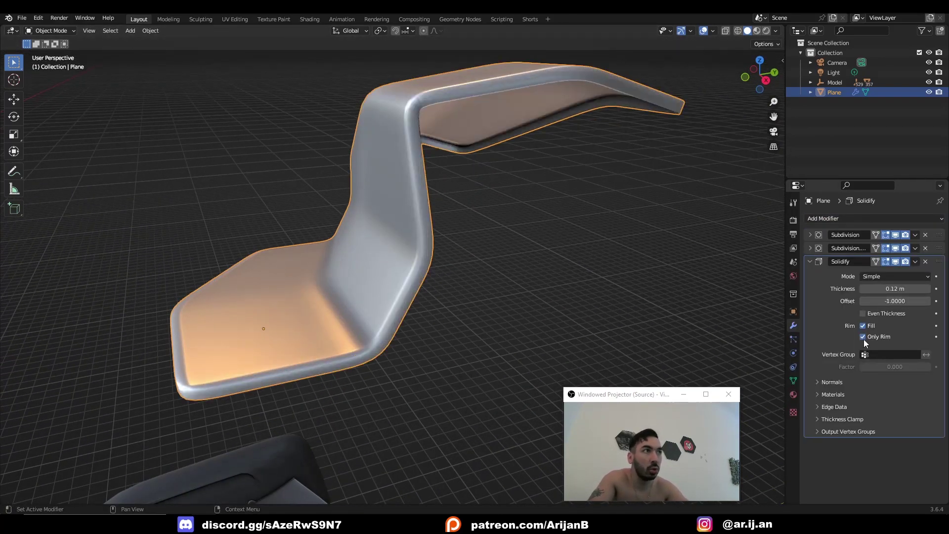
Collapse the Solidify modifier and place it between the two Subdivision modifiers in the stack.
{"action": "scroll", "coordinate": [385, 225], "scroll_direction": "down", "scroll_amount": 2}
{"action": "middle_click_drag", "start_coordinate": [376, 213], "coordinate": [608, 203]}
{"action": "key", "text": "a"}
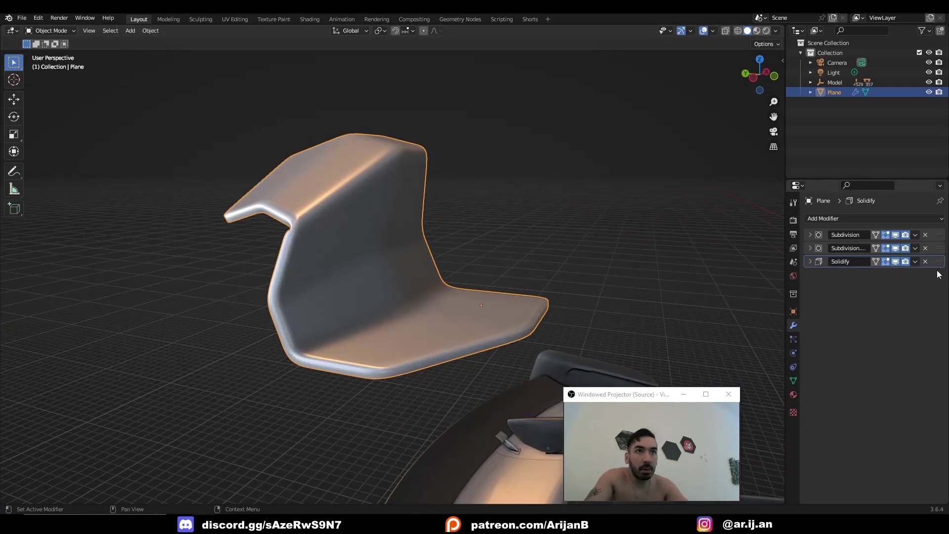
{"action": "left_click_drag", "start_coordinate": [940, 263], "coordinate": [930, 250]}
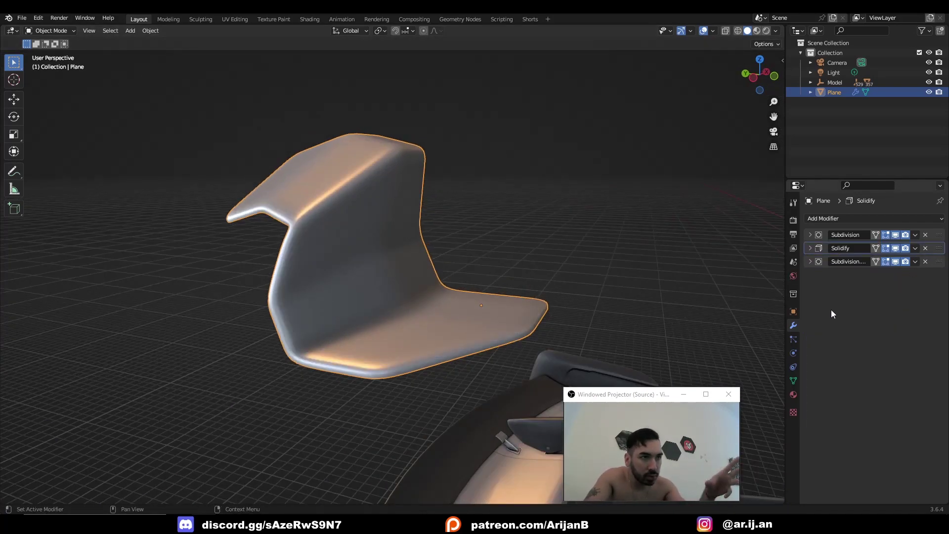
Turn off the viewport display of all three modifiers on the demo panel and inspect its base mesh.
{"action": "left_click_drag", "start_coordinate": [897, 262], "coordinate": [896, 235]}
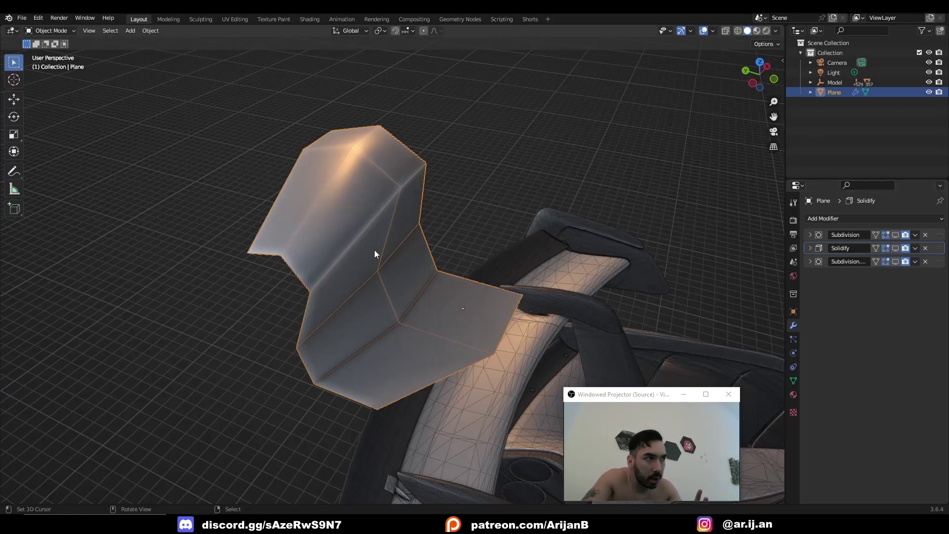
{"action": "middle_click_drag", "start_coordinate": [374, 251], "coordinate": [313, 201]}
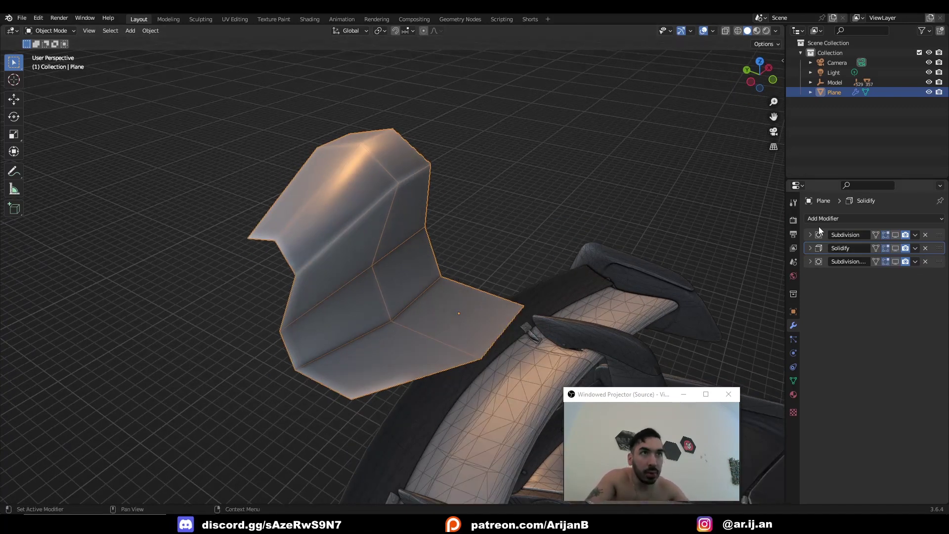
Expand the first Subdivision modifier's settings on the demo panel and turn on its viewport display.
{"action": "left_click", "coordinate": [829, 236]}
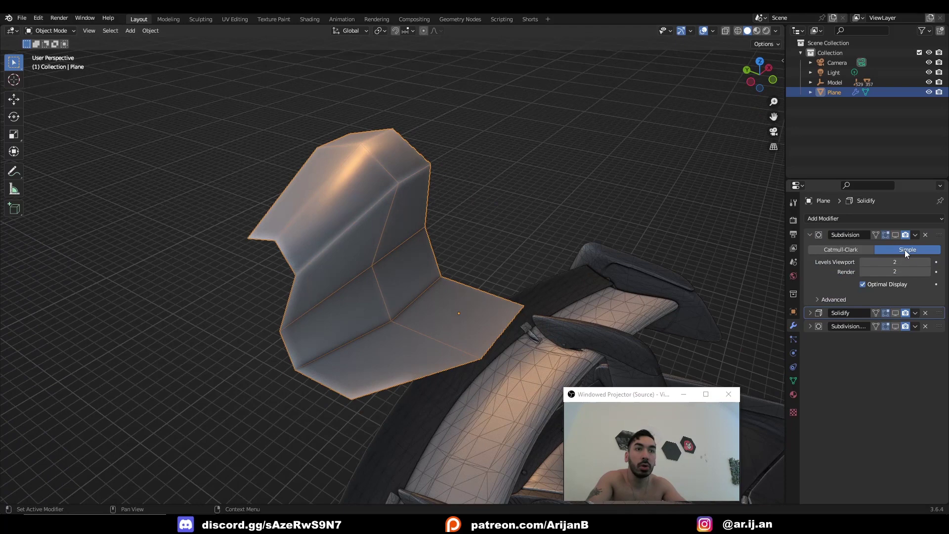
{"action": "middle_click_drag", "start_coordinate": [445, 173], "coordinate": [339, 148]}
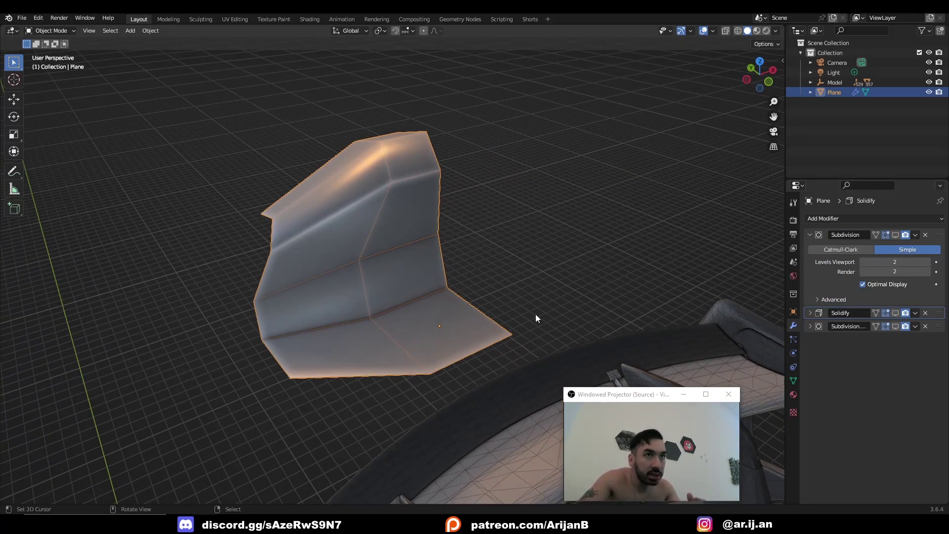
{"action": "middle_click_drag", "start_coordinate": [537, 314], "coordinate": [605, 289]}
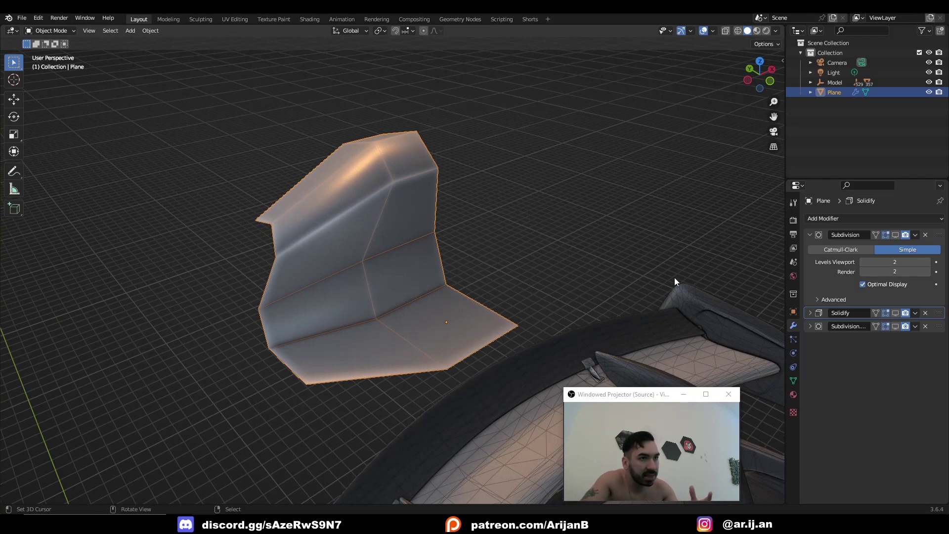
{"action": "left_click", "coordinate": [856, 247]}
{"action": "left_click", "coordinate": [893, 251]}
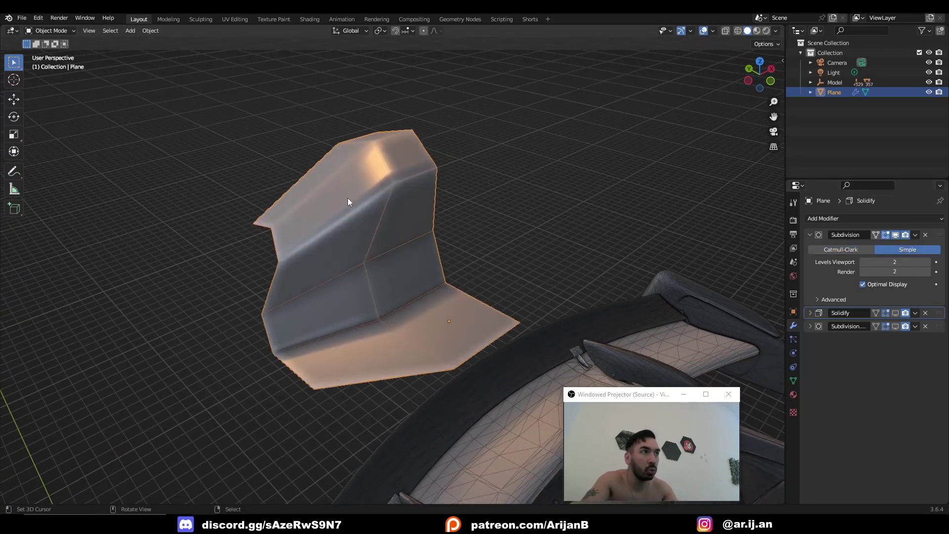
{"action": "middle_click_drag", "start_coordinate": [348, 201], "coordinate": [397, 217]}
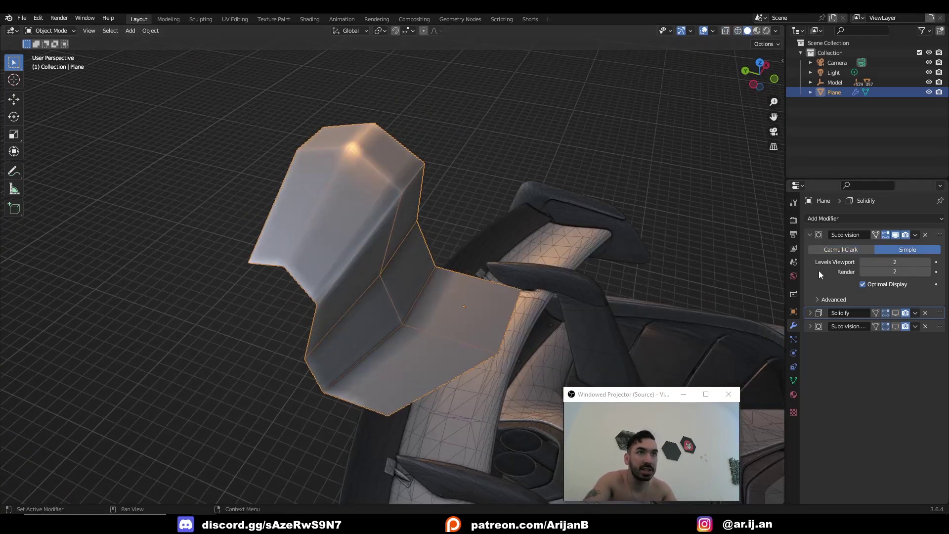
Apply the Simple Subdivision modifier to the demo panel, inspect the shape, and undo the application.
{"action": "key", "text": "ctrl+a"}
{"action": "middle_click_drag", "start_coordinate": [508, 249], "coordinate": [450, 231]}
{"action": "key", "text": "ctrl+z"}
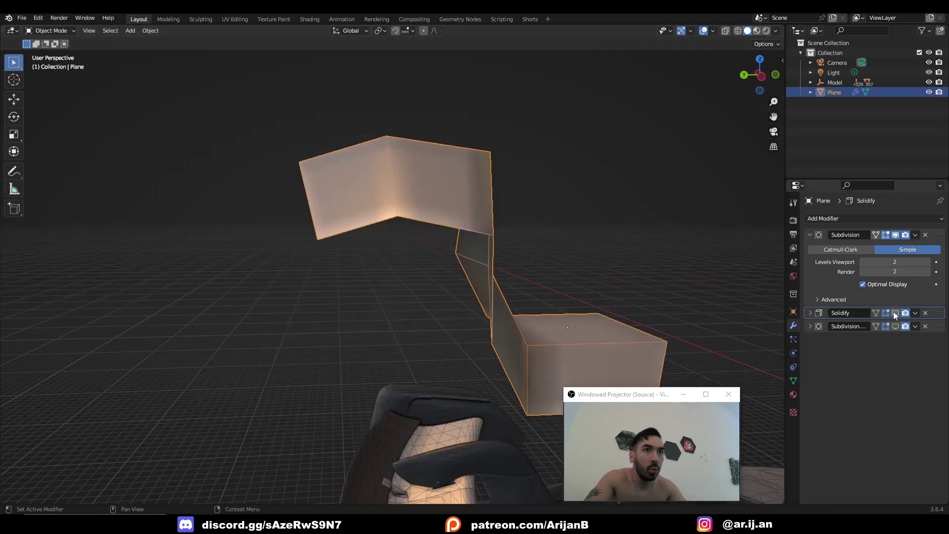
Turn on the viewport display of the Solidify modifier and the second Subdivision modifier on the demo panel.
{"action": "left_click", "coordinate": [895, 313]}
{"action": "middle_click_drag", "start_coordinate": [779, 318], "coordinate": [467, 191]}
{"action": "left_click", "coordinate": [897, 325]}
Switch the demo panel between Edit Mode and Object Mode to compare its base mesh with the modified shape.
{"action": "key", "text": "Tab"}
{"action": "middle_click_drag", "start_coordinate": [478, 129], "coordinate": [420, 197]}
{"action": "key", "text": "Tab"}
{"action": "middle_click_drag", "start_coordinate": [447, 240], "coordinate": [421, 289]}
{"action": "key", "text": "Tab"}
{"action": "scroll", "coordinate": [494, 233], "scroll_direction": "down", "scroll_amount": 1}
{"action": "key", "text": "Tab"}
Delete the demo panel from the scene.
{"action": "key", "text": "Delete"}
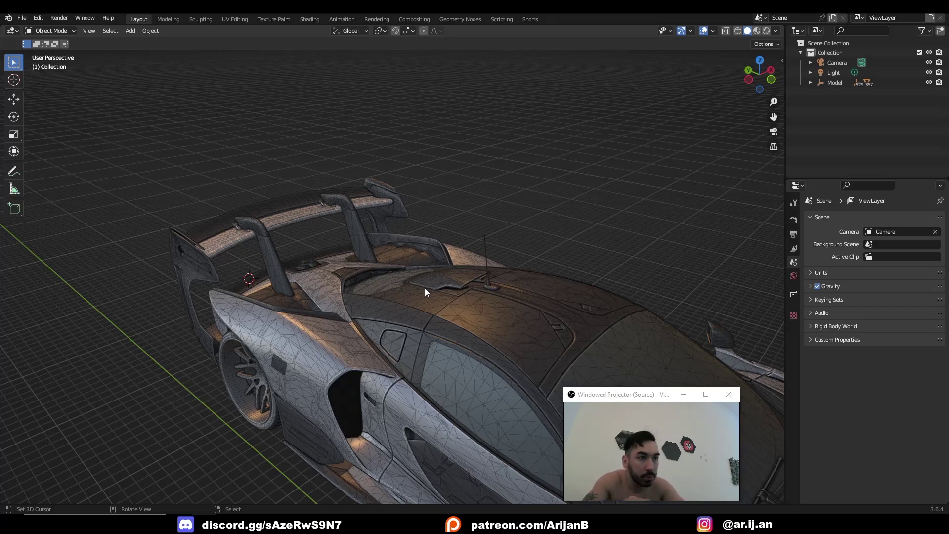
{"action": "scroll", "coordinate": [425, 287], "scroll_direction": "down", "scroll_amount": 2}
{"action": "middle_click_drag", "start_coordinate": [486, 303], "coordinate": [474, 290]}
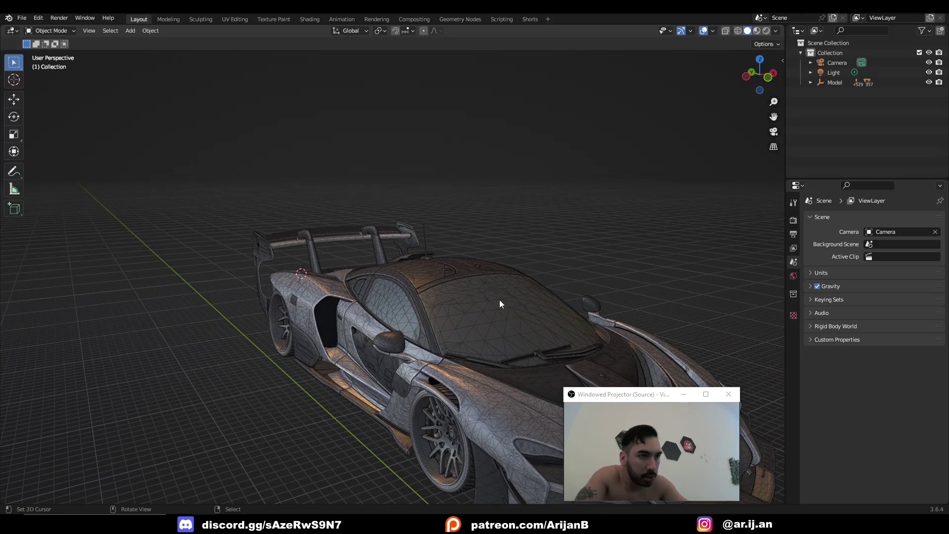